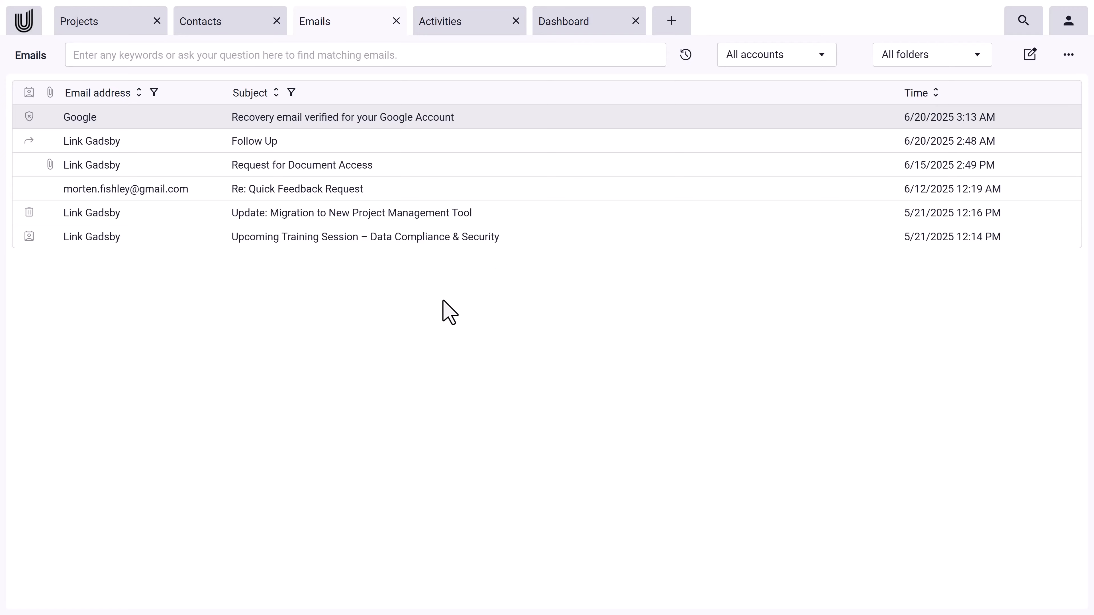
- Look at the video guides page on YouTube and close it again
click(1070, 22)
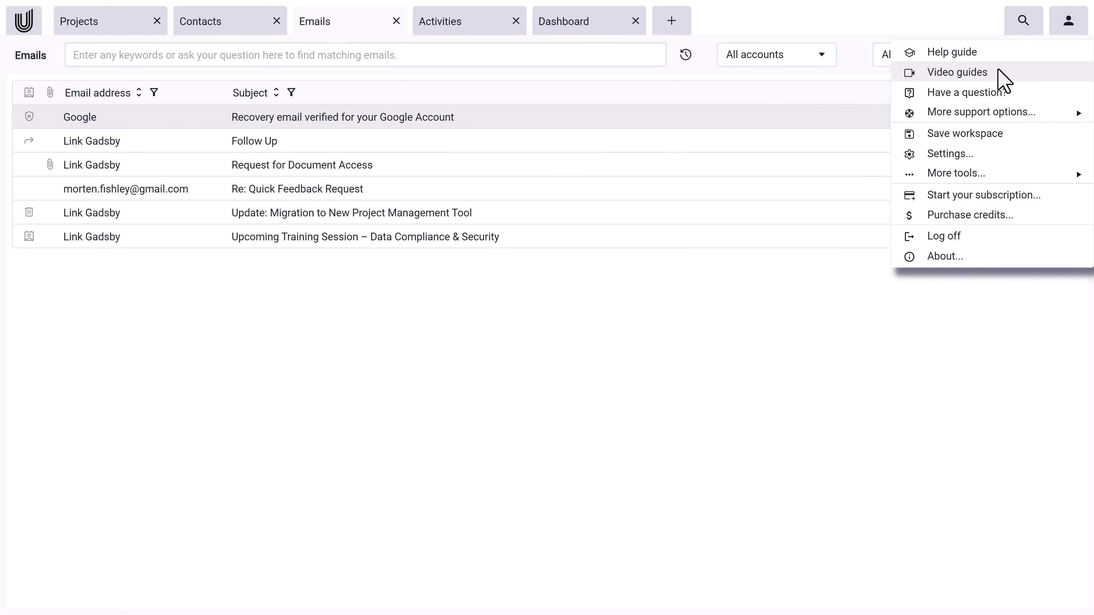
click(1012, 74)
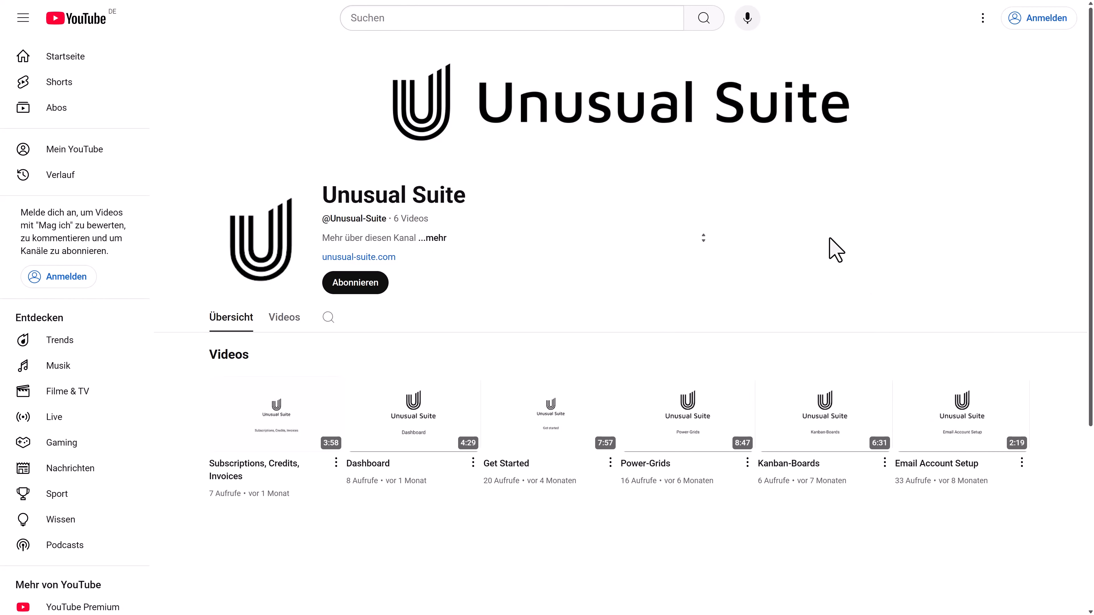
key(ctrl+w)
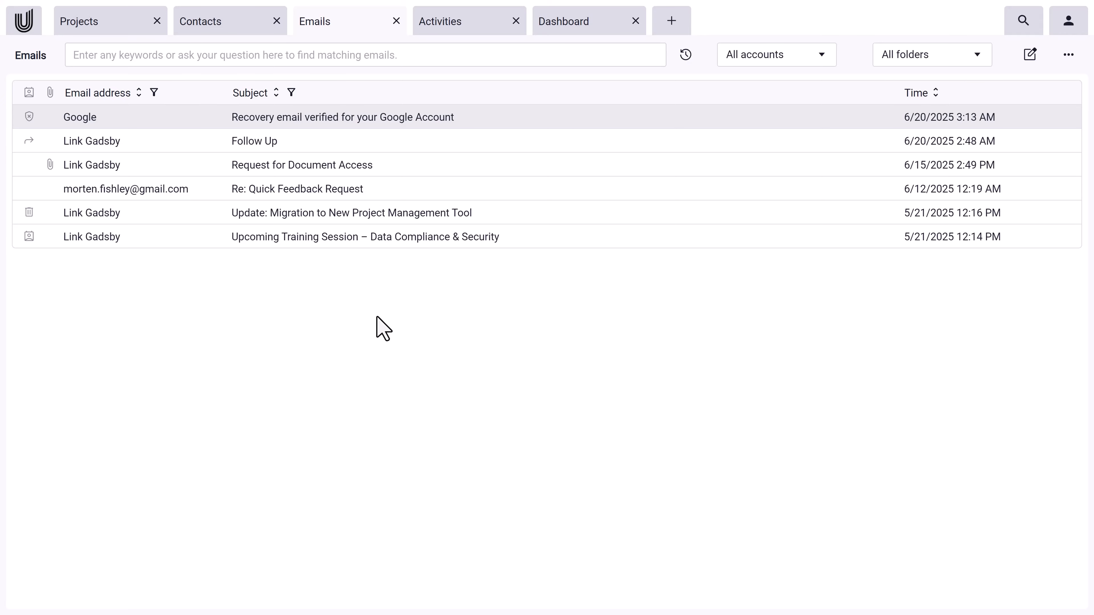
- Filter the email list to the second email account, with all folders included
click(796, 56)
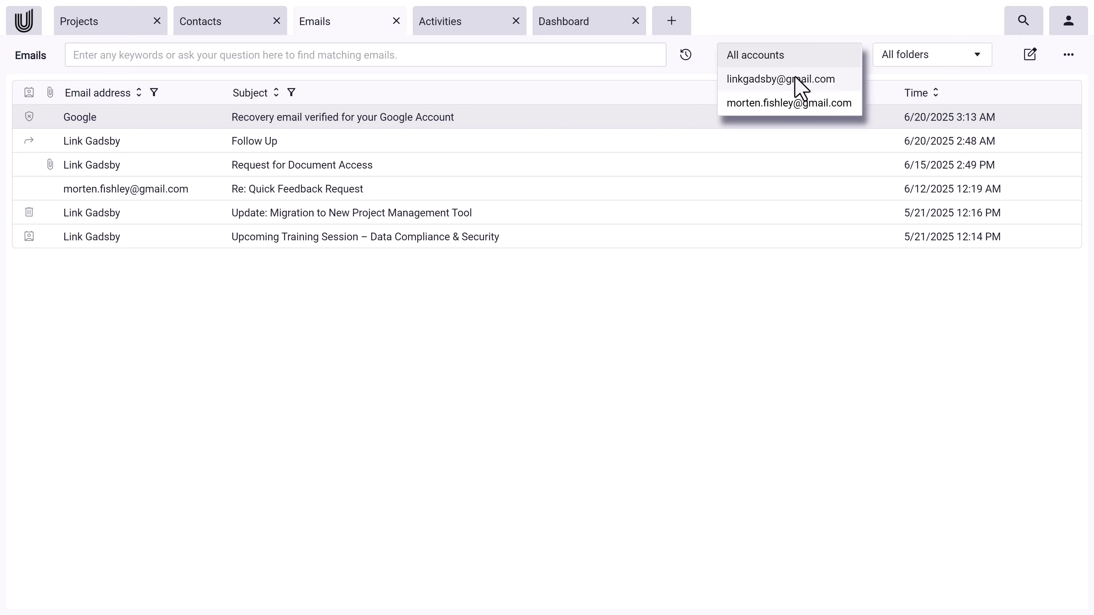
click(843, 106)
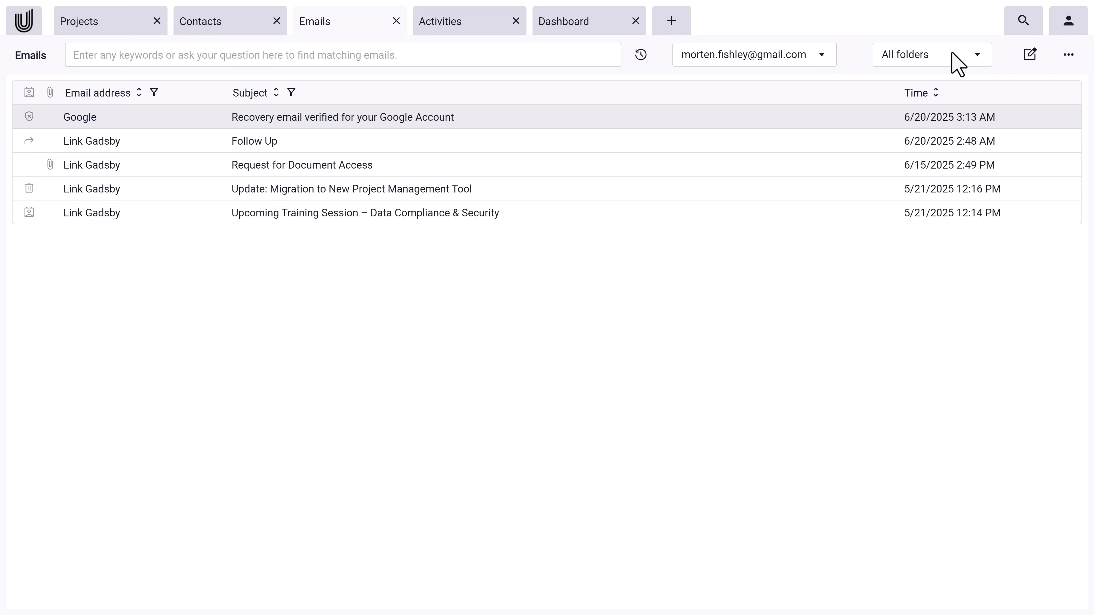
click(957, 60)
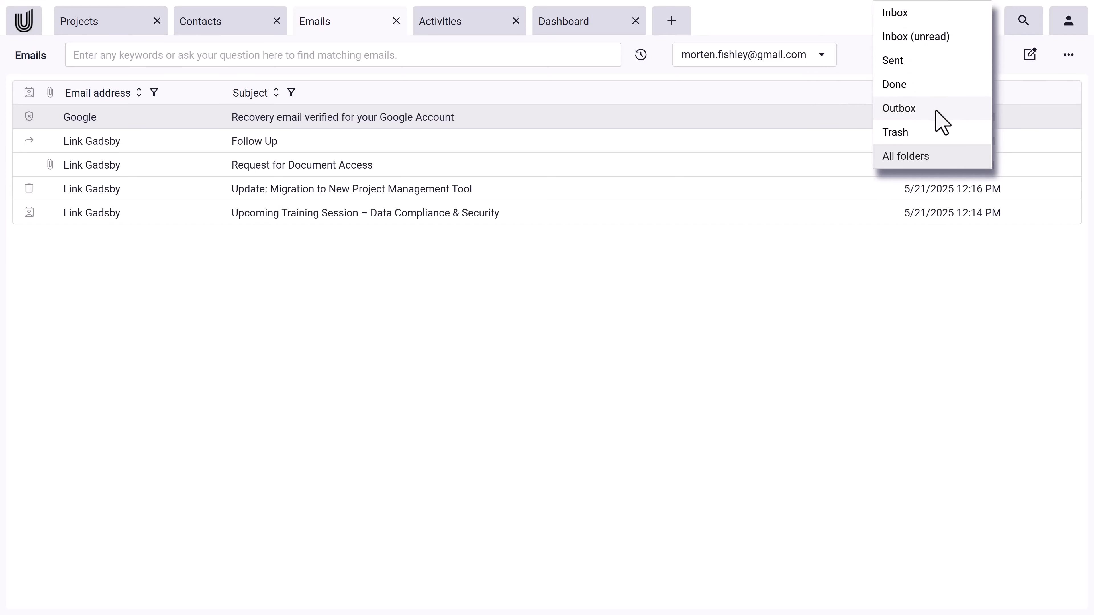
click(954, 158)
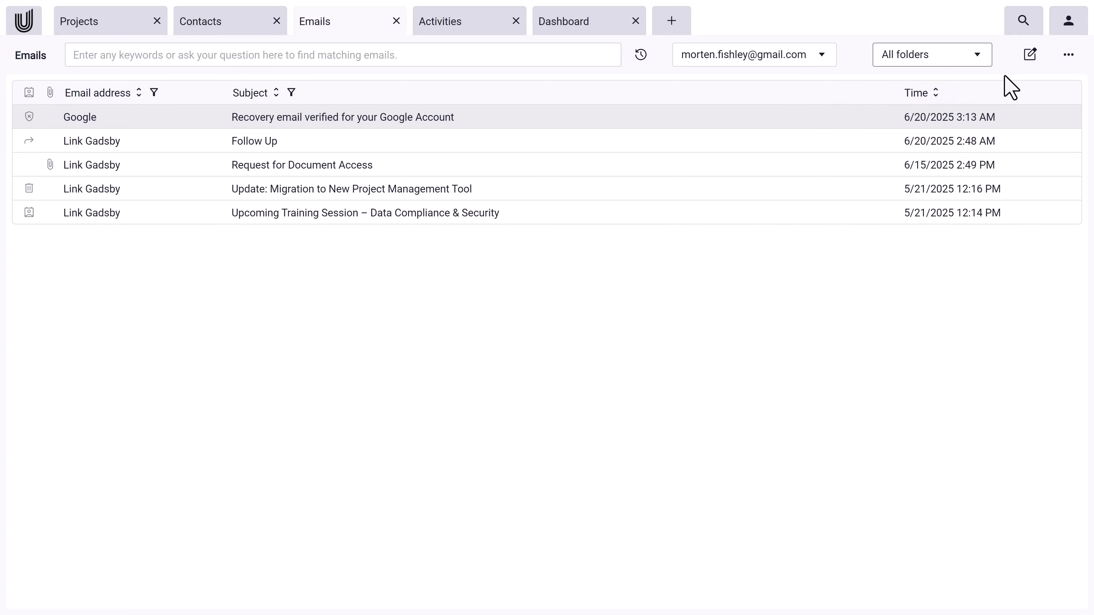
click(1076, 26)
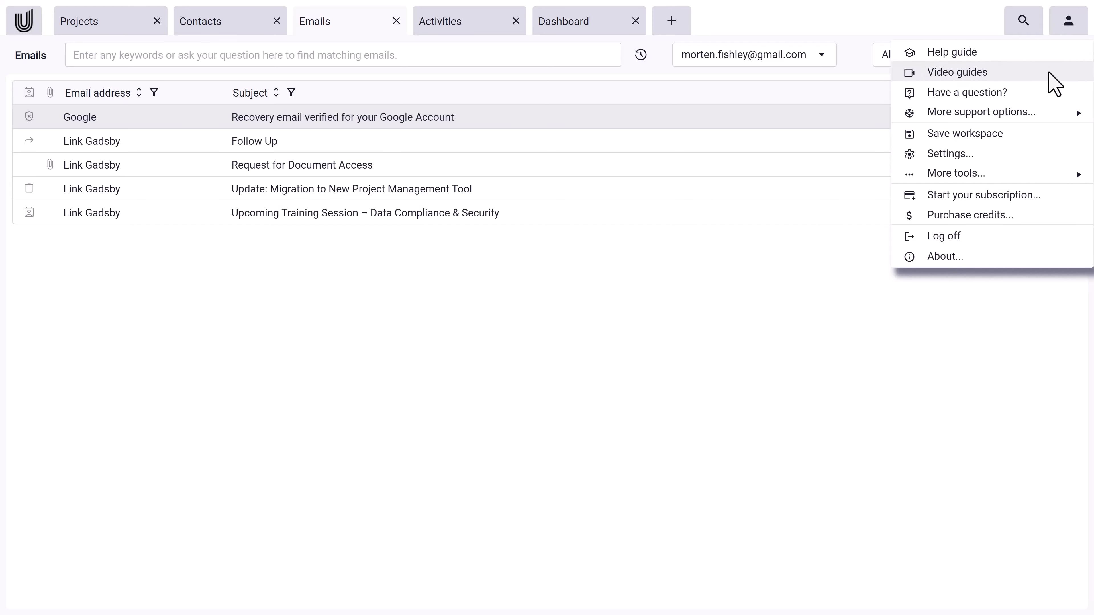
click(627, 87)
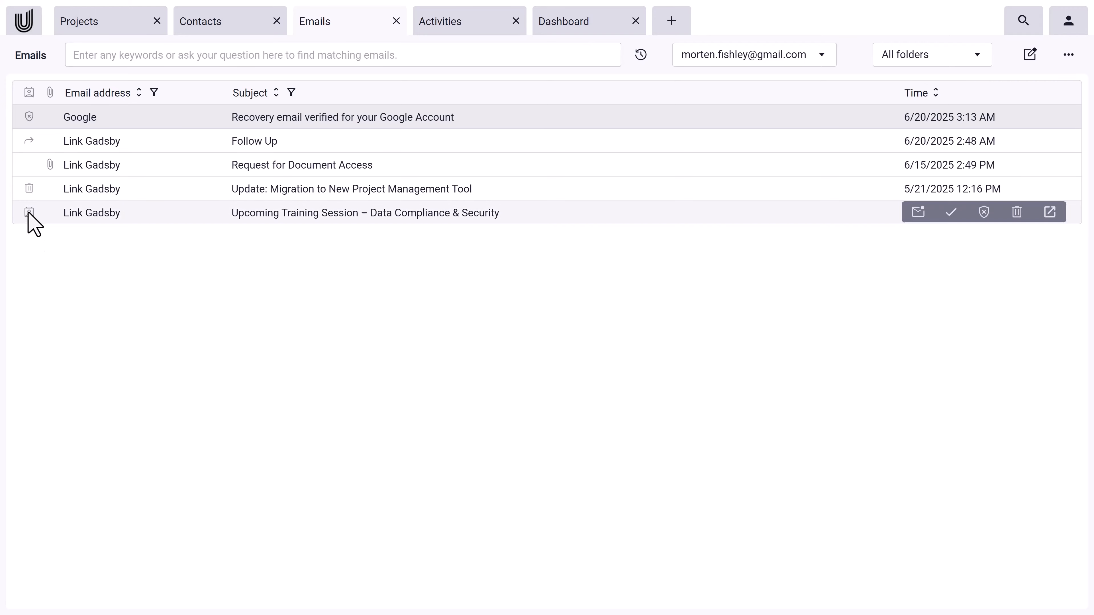
mouse_move(28, 212)
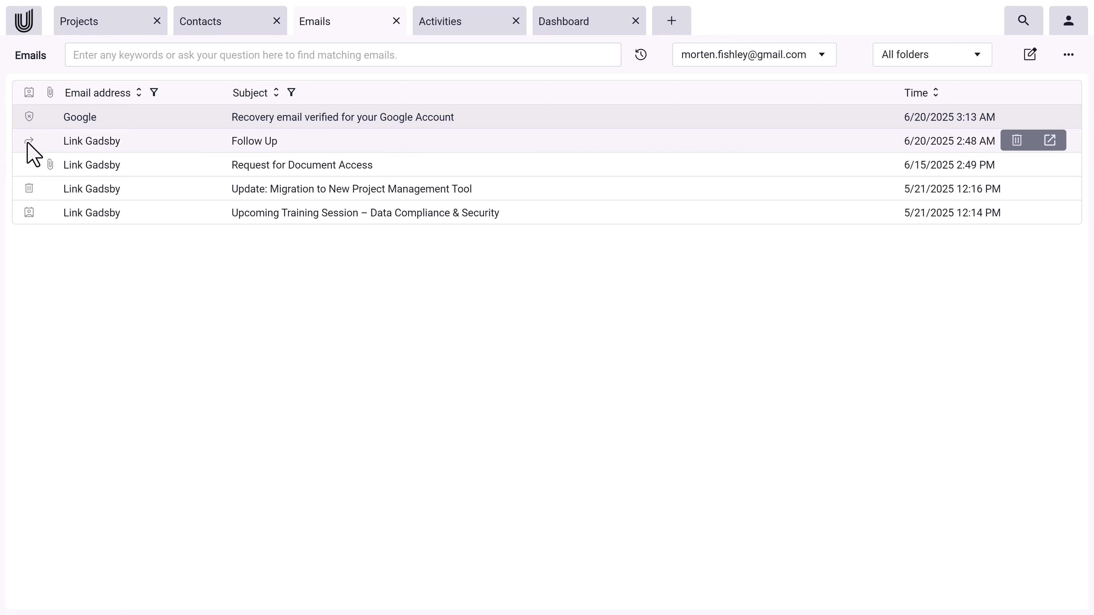
mouse_move(27, 144)
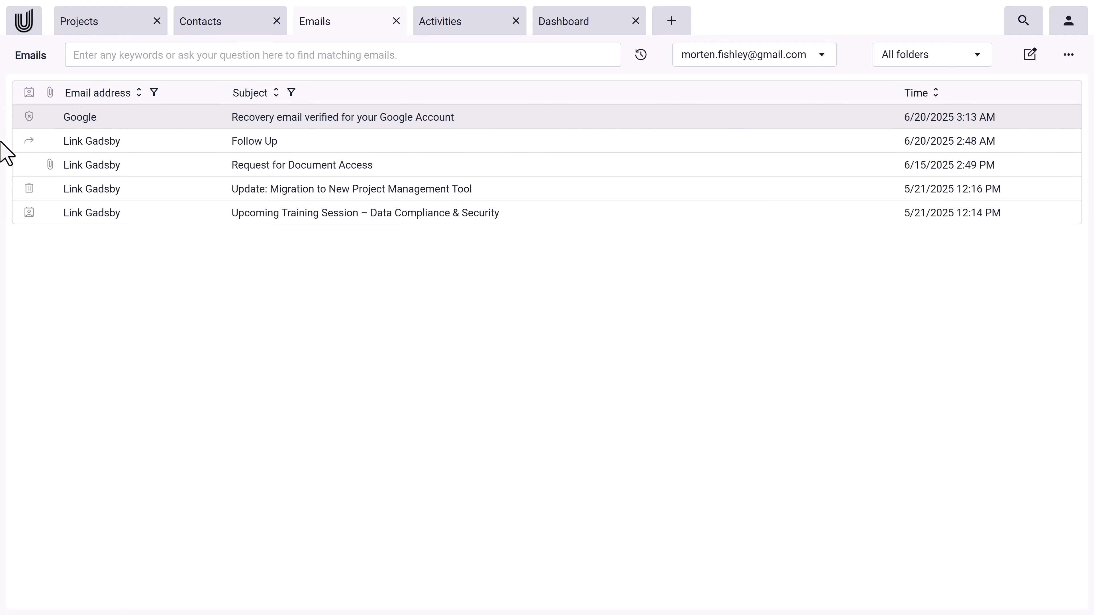
- Open the Configuration module in a new tab and show its Email addresses list
mouse_move(28, 191)
click(681, 24)
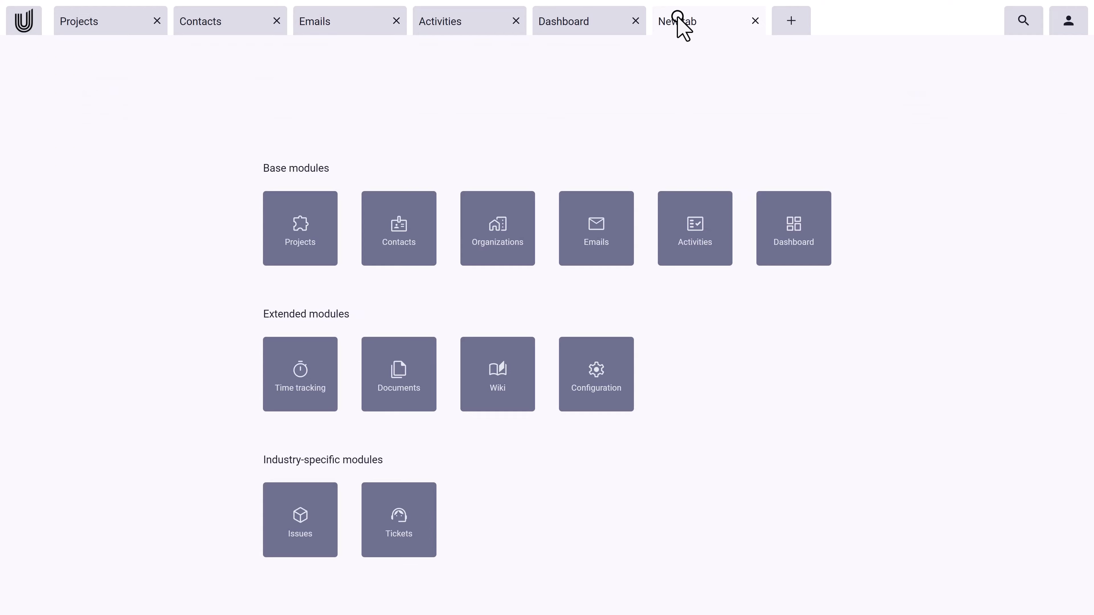
click(587, 357)
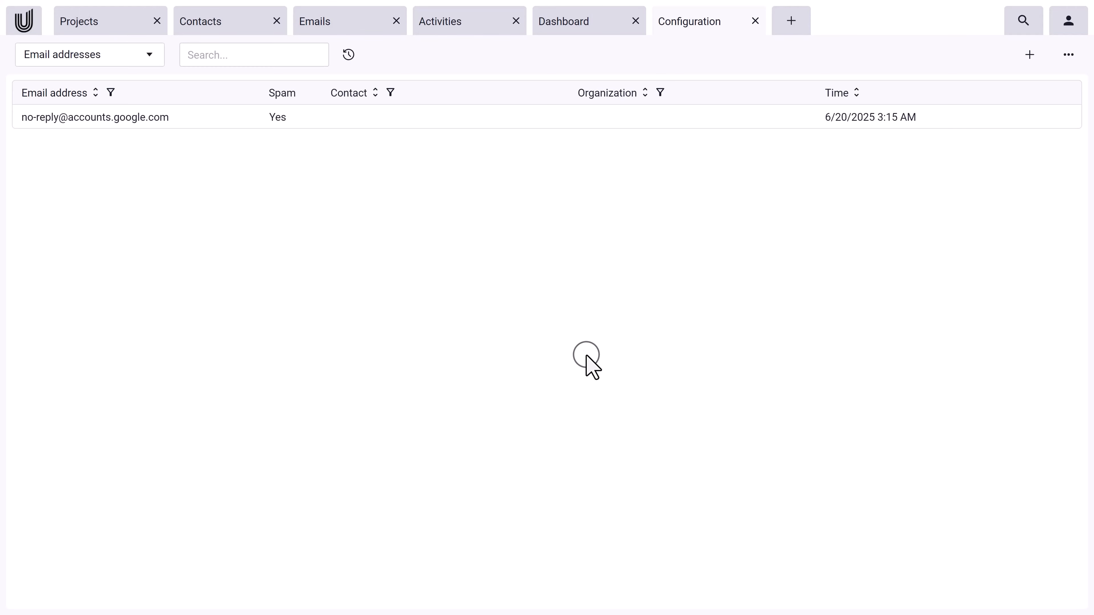
click(119, 49)
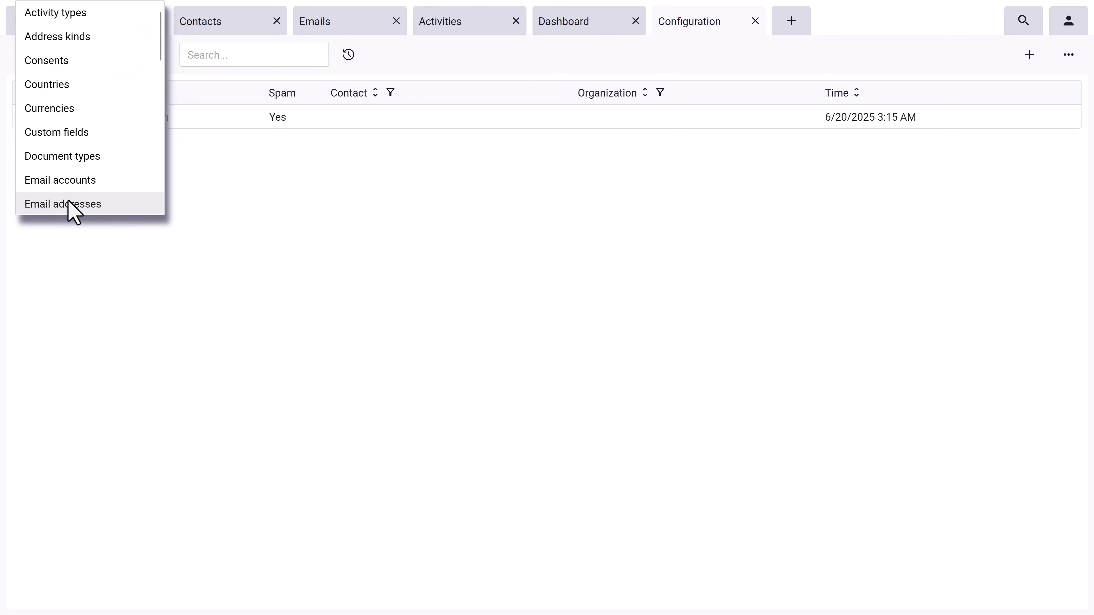
click(131, 202)
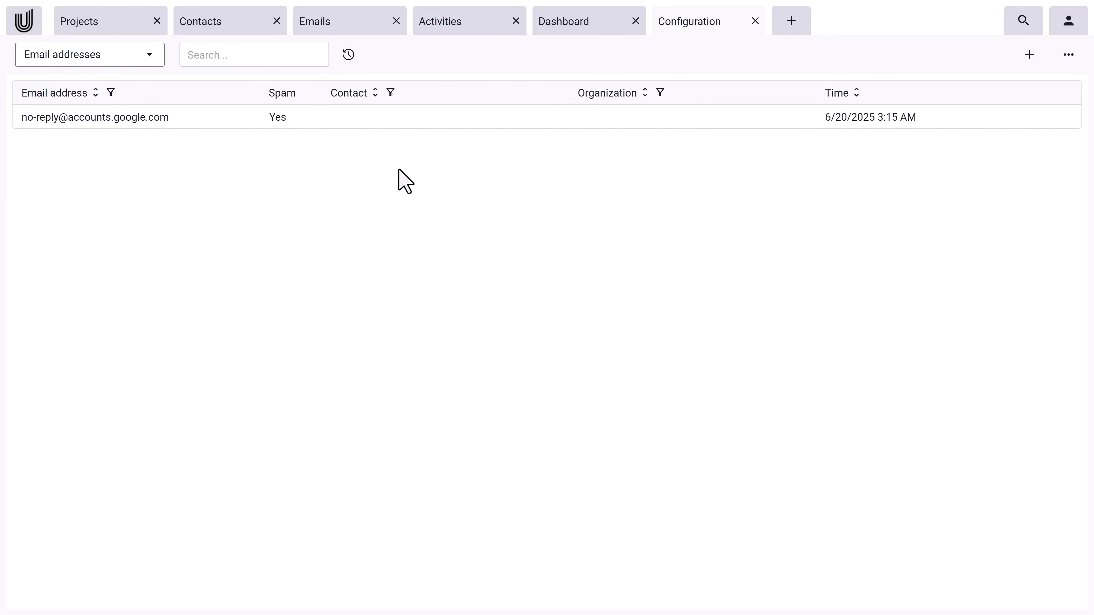
- Remove the spam mark from the Google no-reply address entry and save it
click(451, 116)
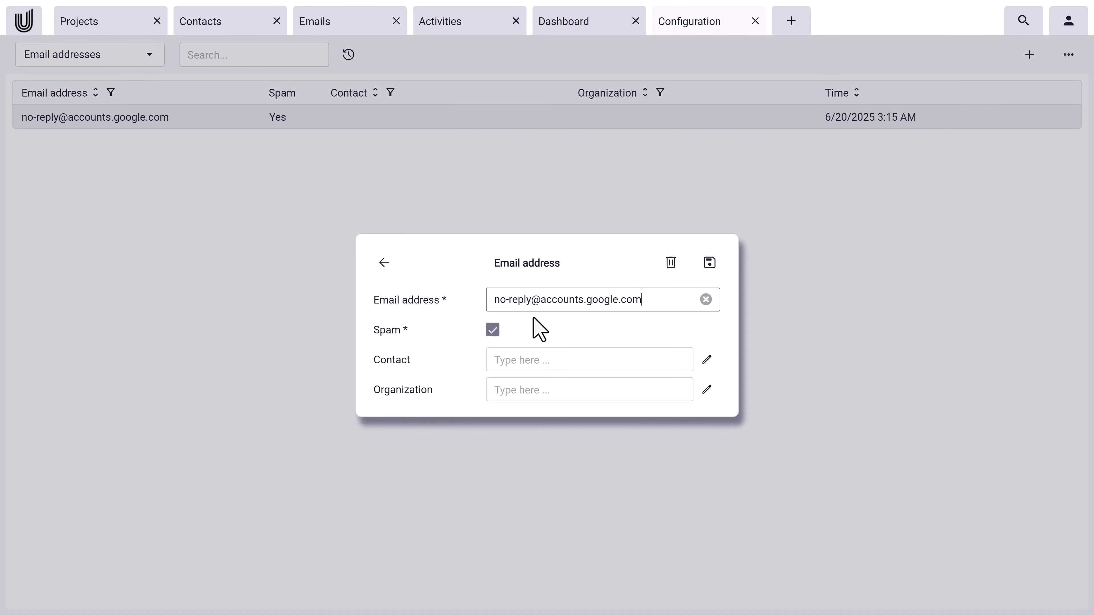
click(492, 329)
click(582, 325)
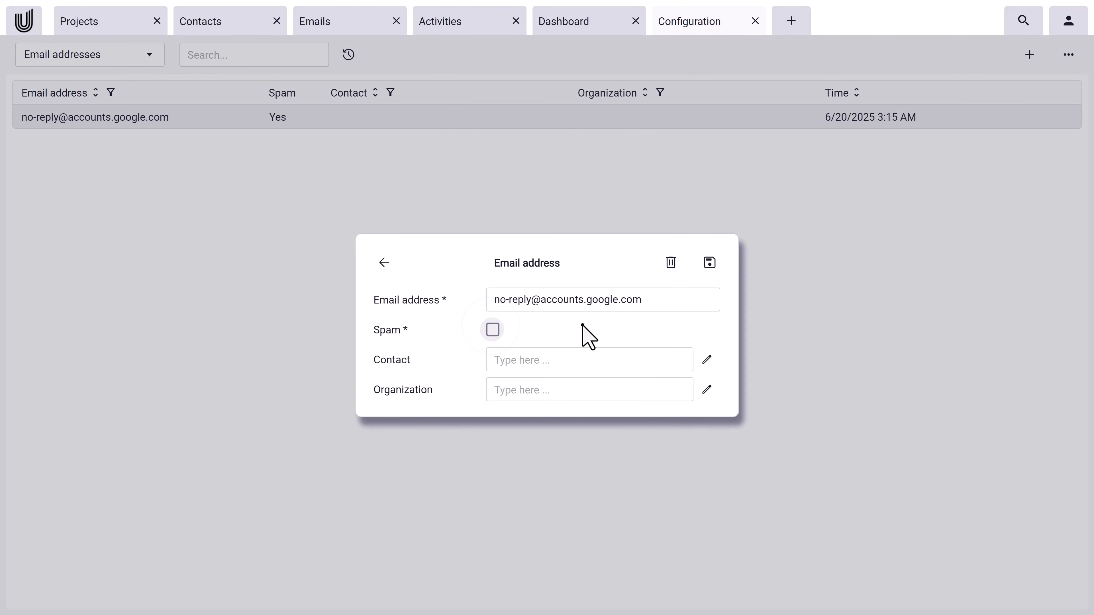
click(710, 262)
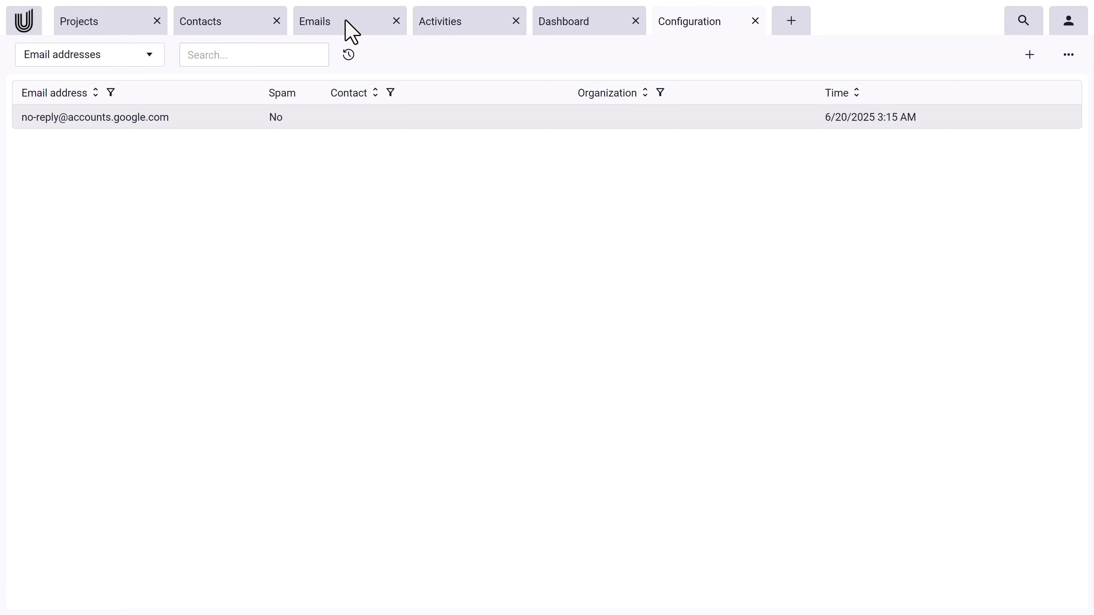
- Return to the emails and compose a new mail with the currently filtered account as the sender
click(351, 31)
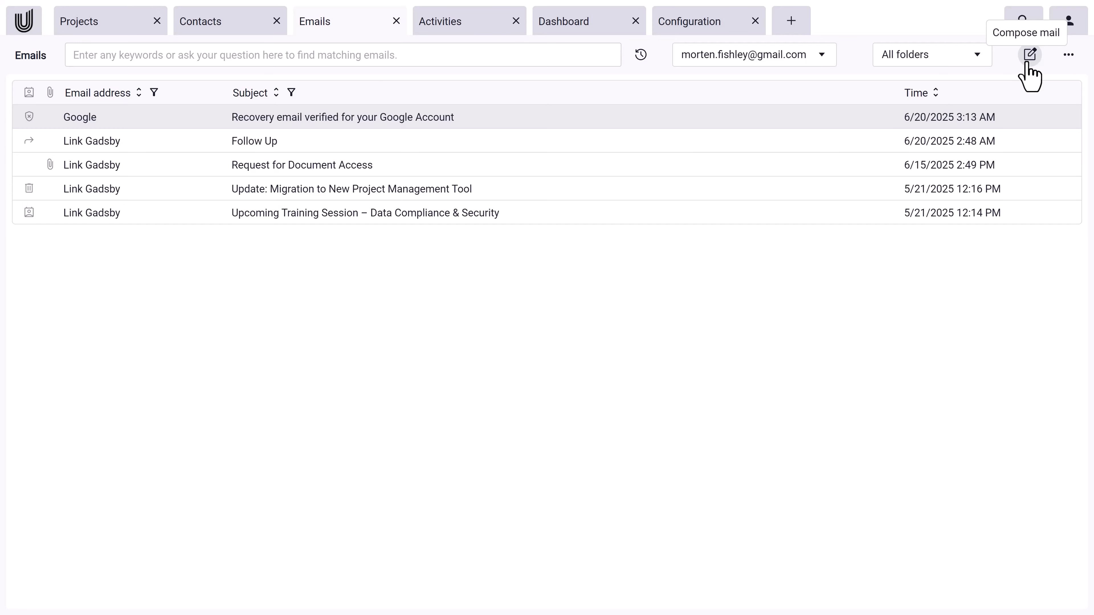
click(1030, 55)
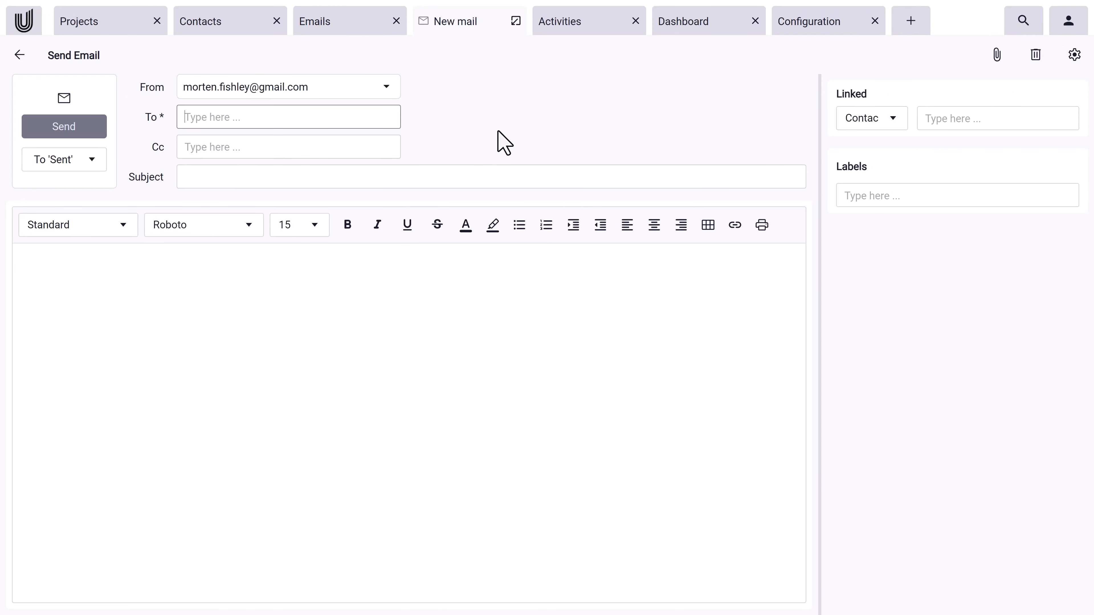
click(326, 86)
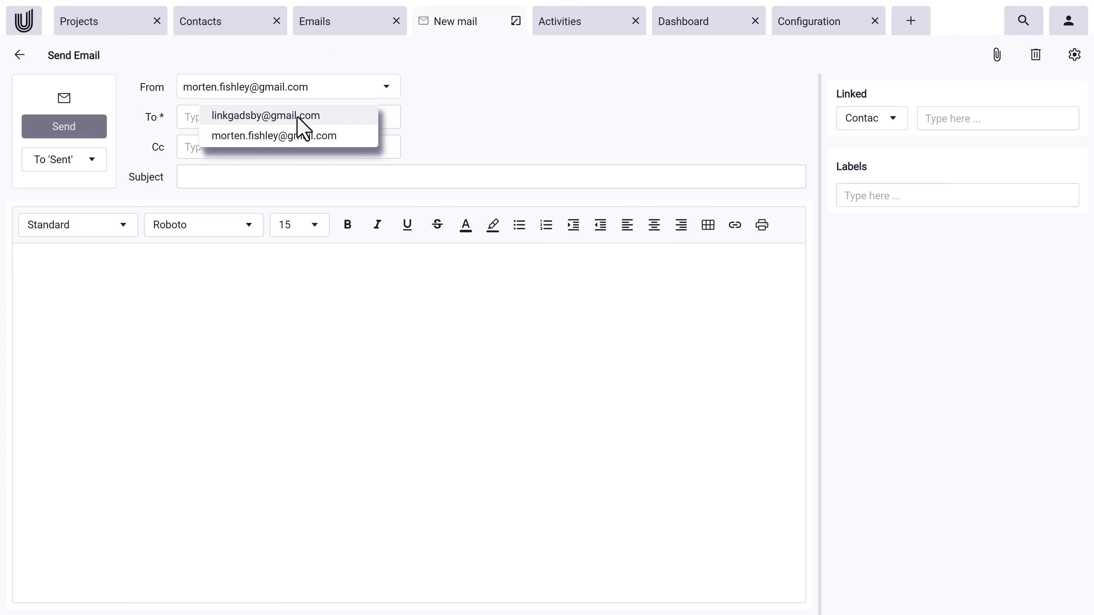
click(304, 137)
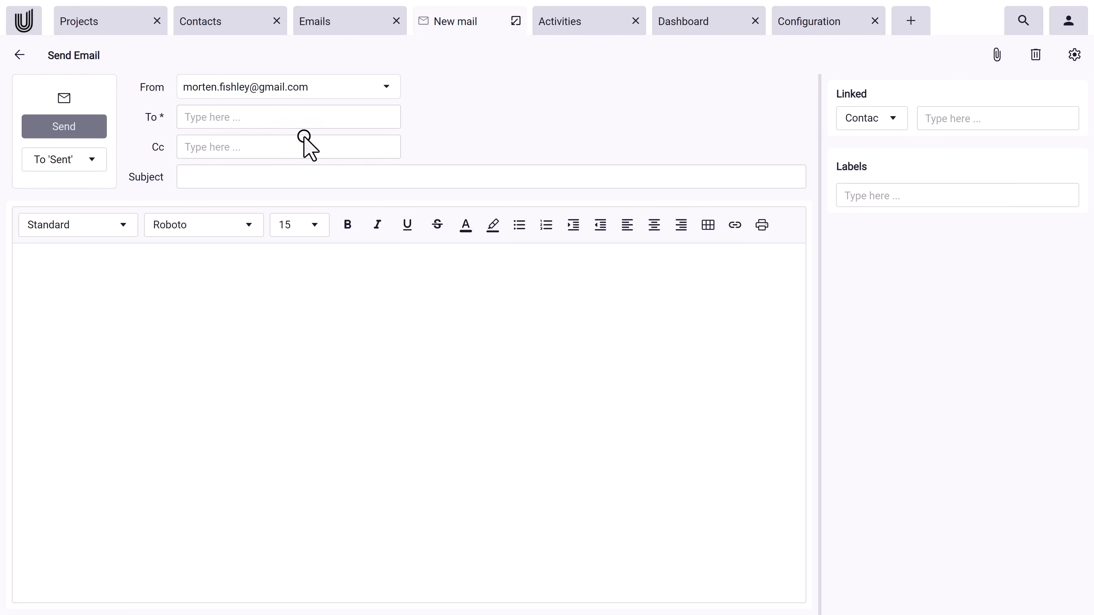
- Add the first contact suggested for "link" as the recipient of the new email
click(309, 119)
text(link)
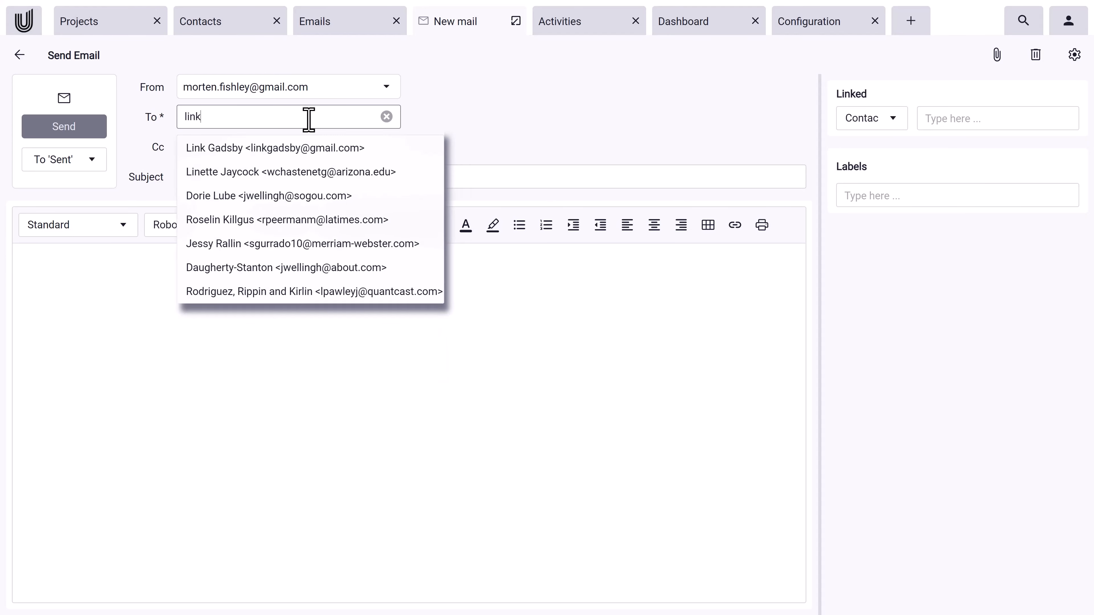
click(313, 149)
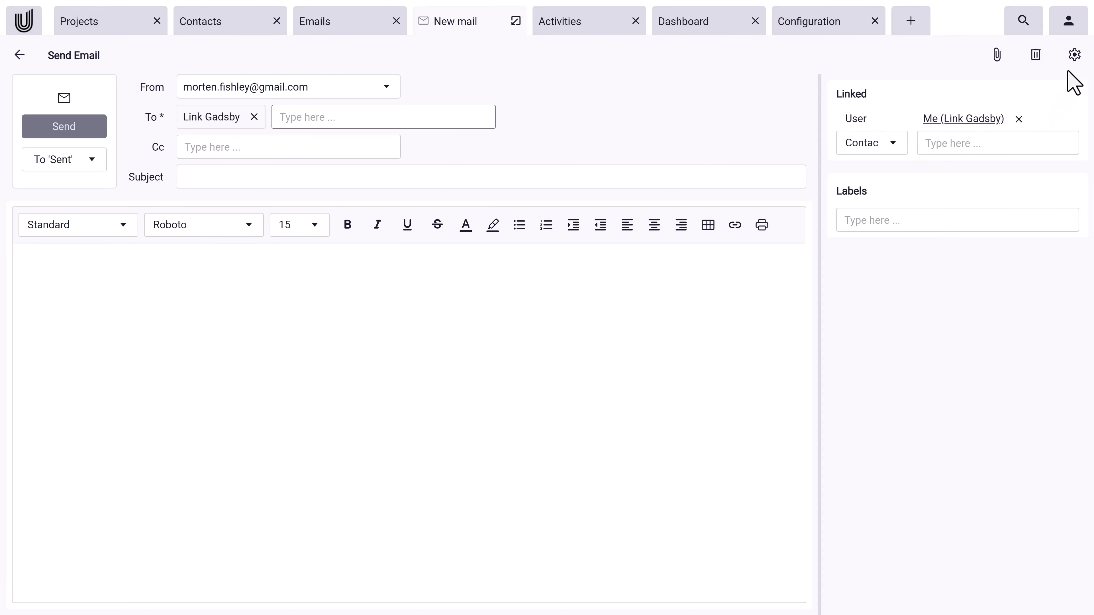
- Show the Bcc field in the email form and hide it again
click(1074, 54)
click(1052, 157)
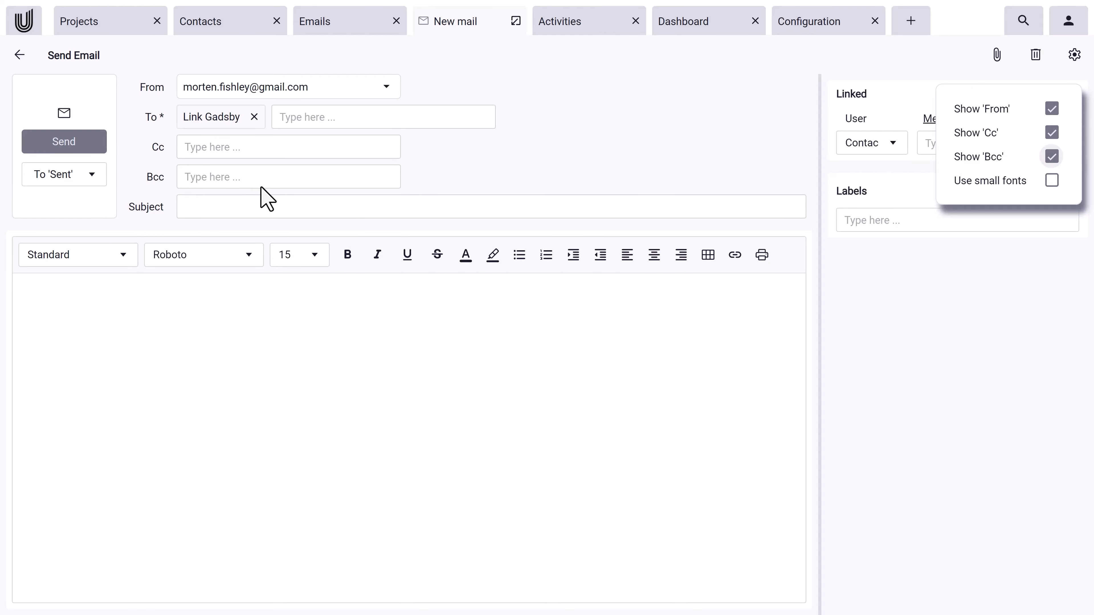
click(1051, 160)
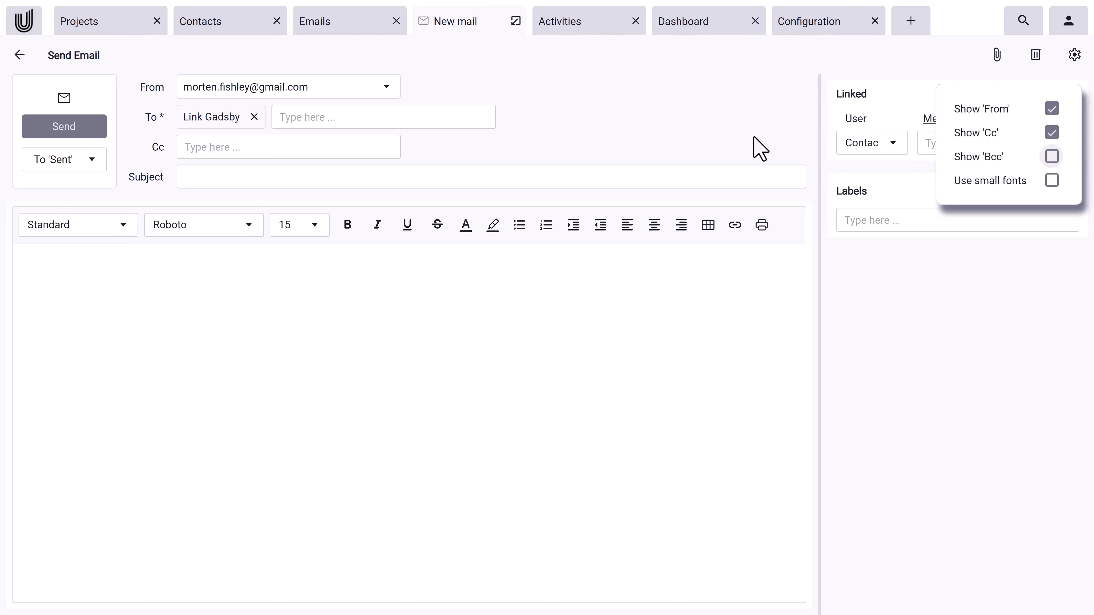
click(759, 148)
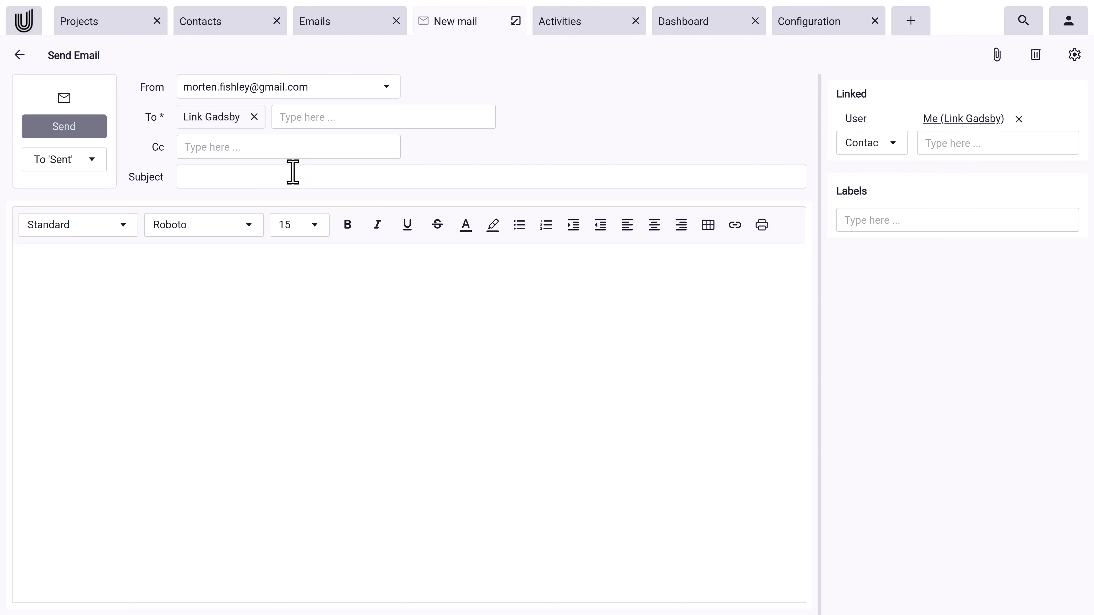
- Write a message asking the recipient for an update on the project timeline, with the subject "Project Timeline"
click(218, 253)
text(Hi Link, I hope you're doing well. I wanted to check in and ask if there's been any update on the project timeline. We’re trying to plan our internal tasks accordingly and your input would really help us stay aligned. Let me know if there’s a good time to connect or if you'd prefer to share the details via email. Thanks in advance for your time and help! Best, Morten Fishley)
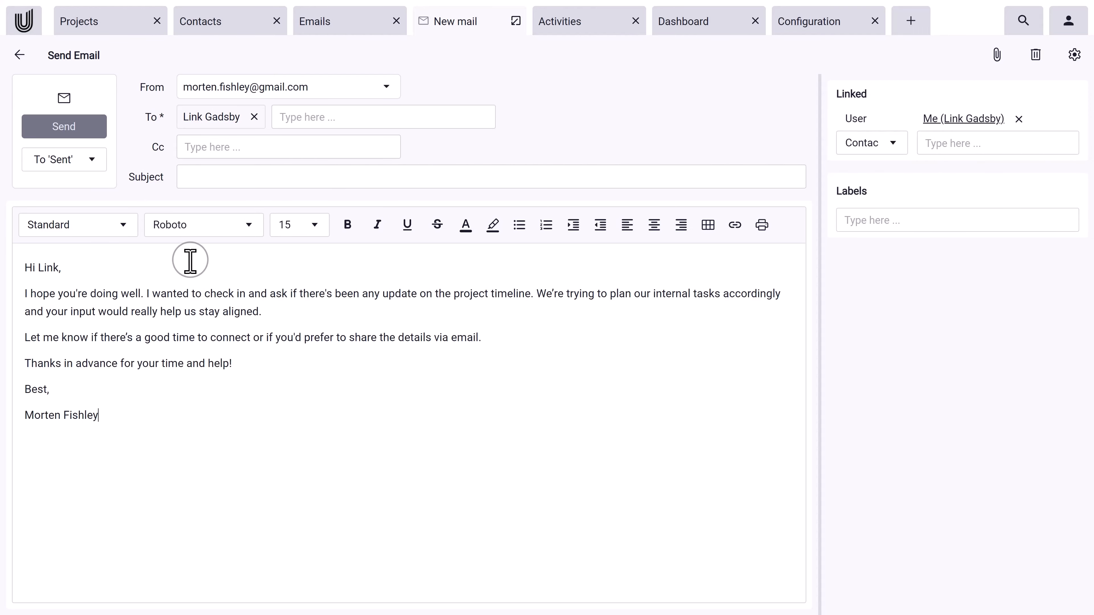
click(267, 178)
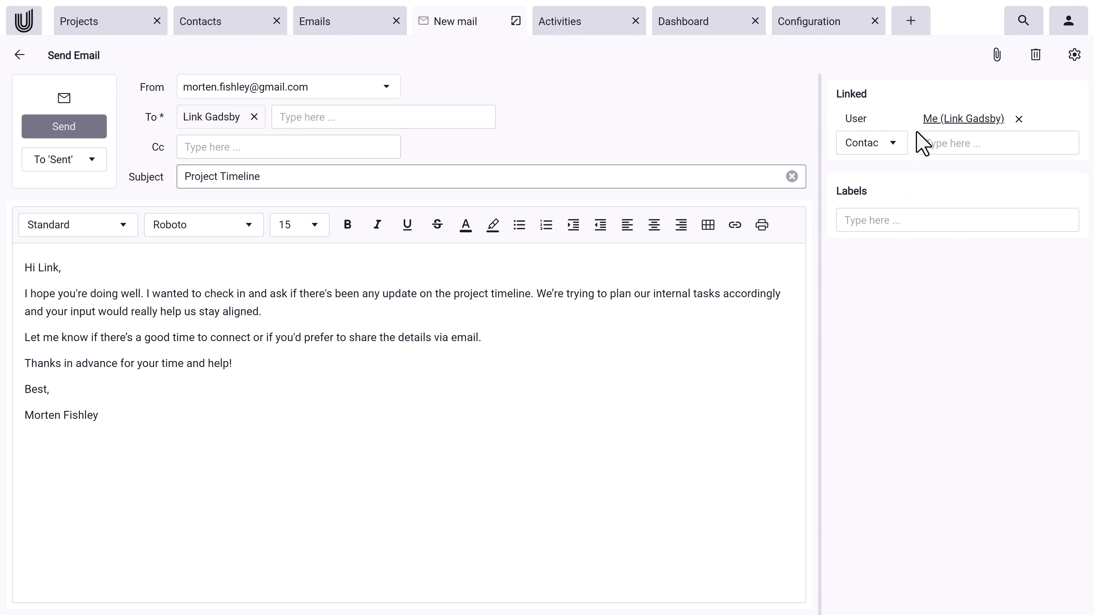
- Link the email to the first project suggested for "ad"
click(896, 139)
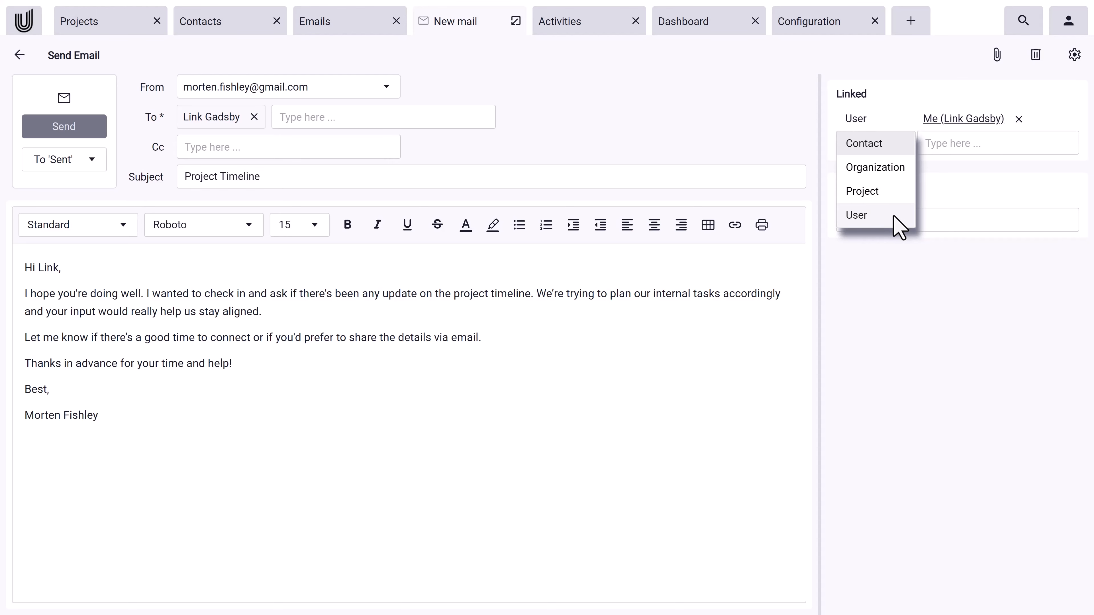
click(889, 191)
click(945, 144)
text(ad)
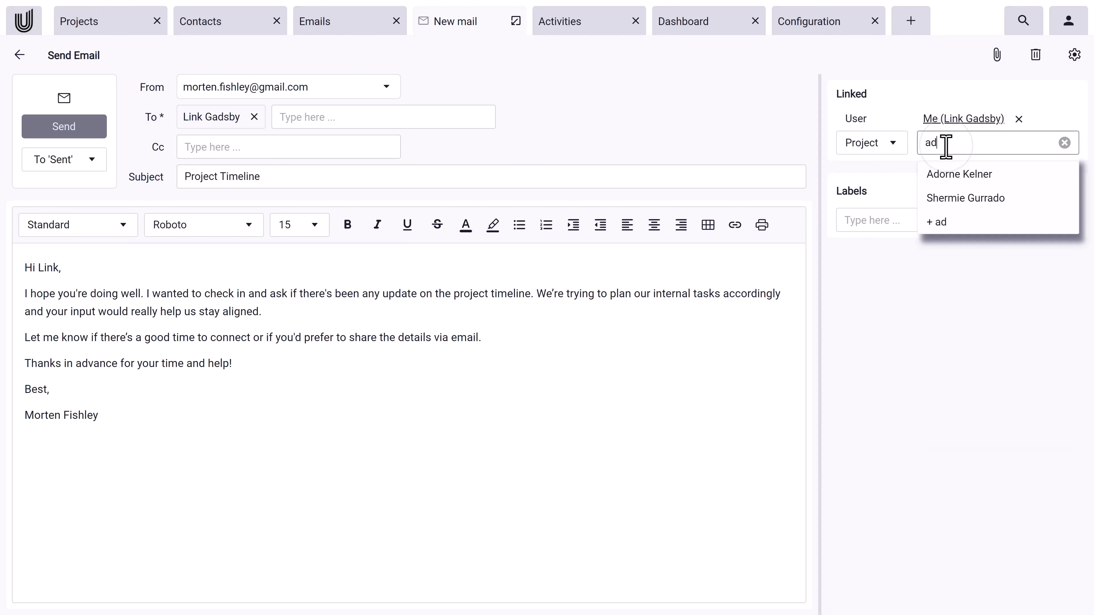
click(952, 173)
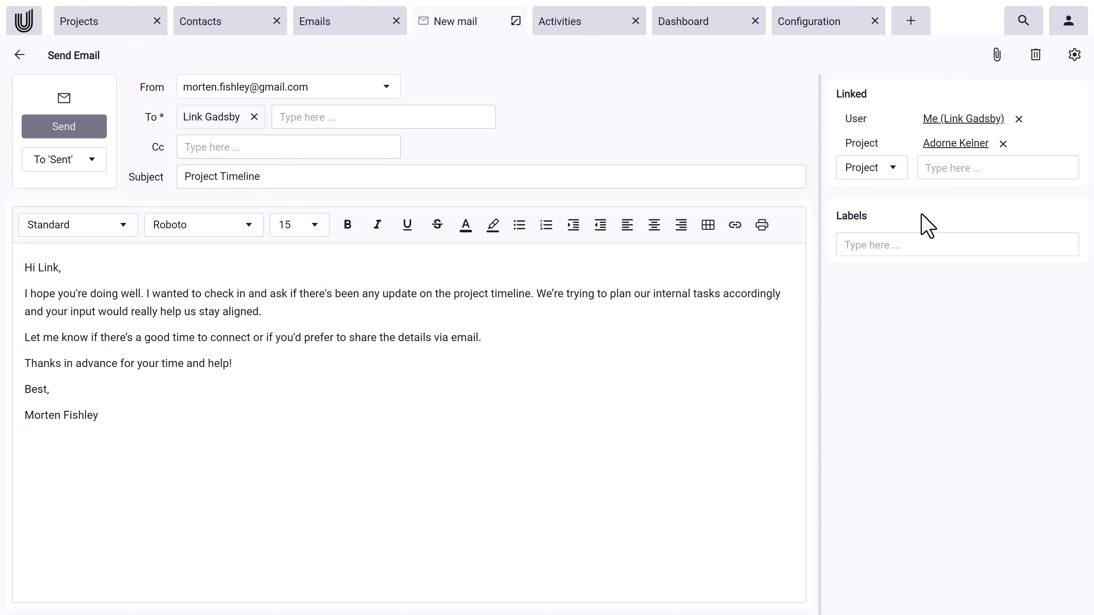
- Assign the existing label "Tutorial" to the email
click(878, 245)
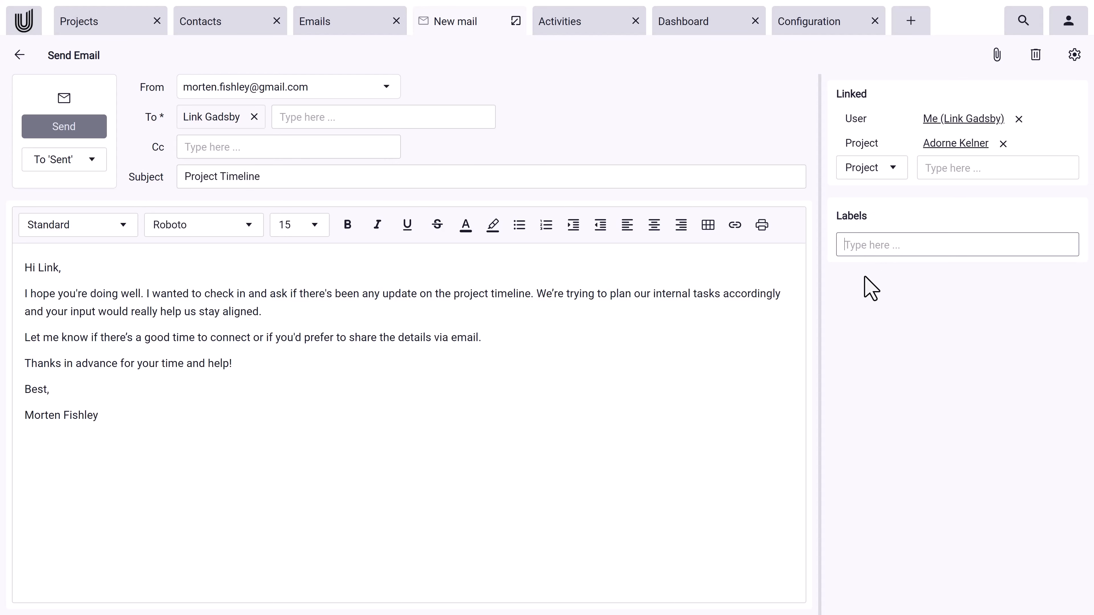
text(T)
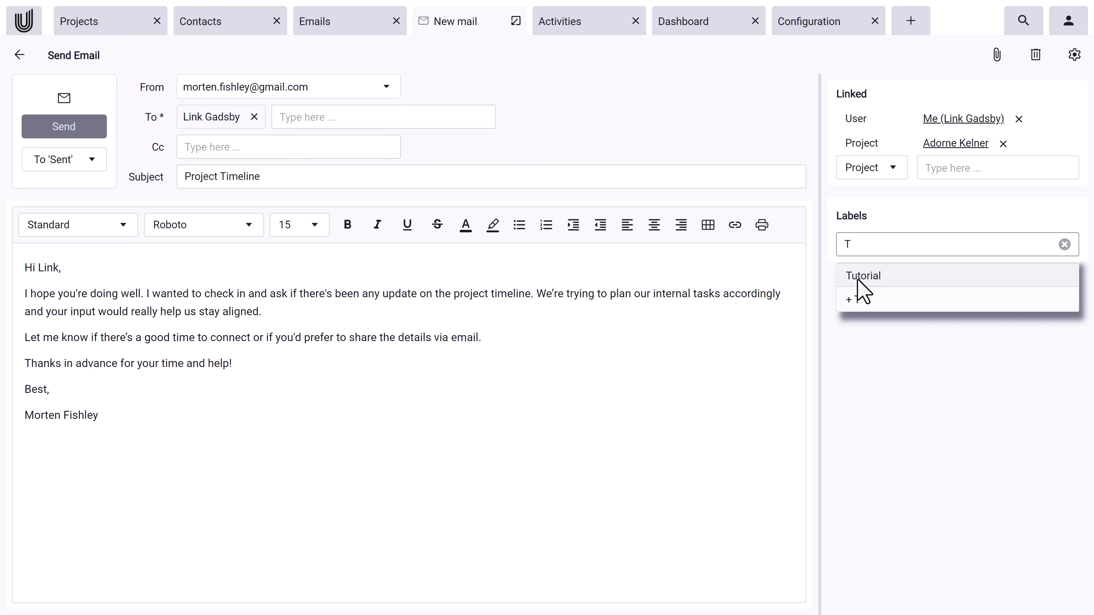
click(890, 276)
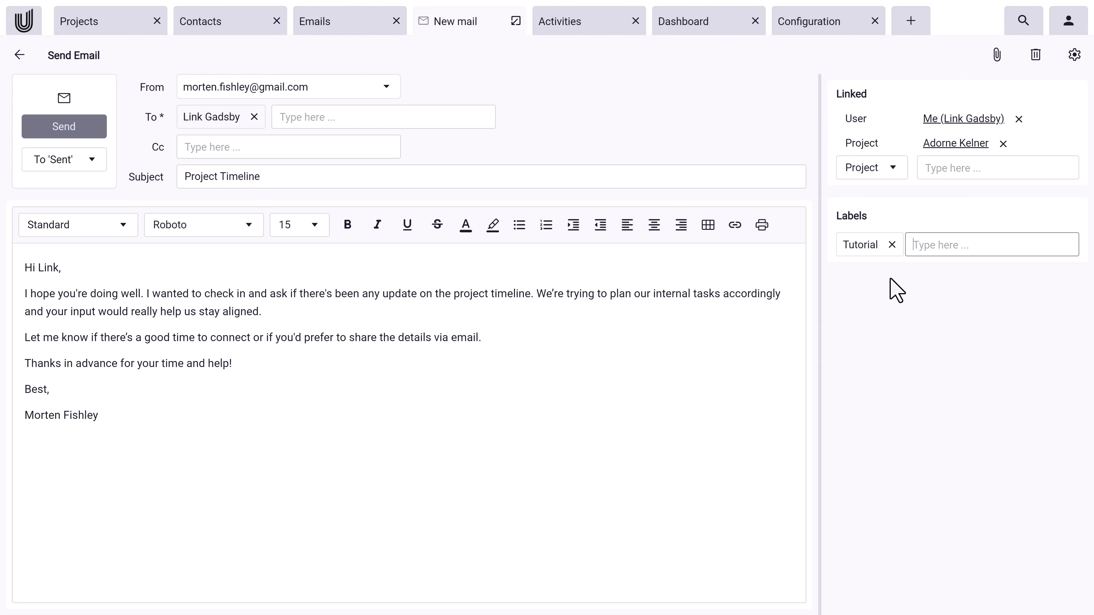
- Attach the file Follow Up.pdf from the Desktop folder to the email
click(998, 56)
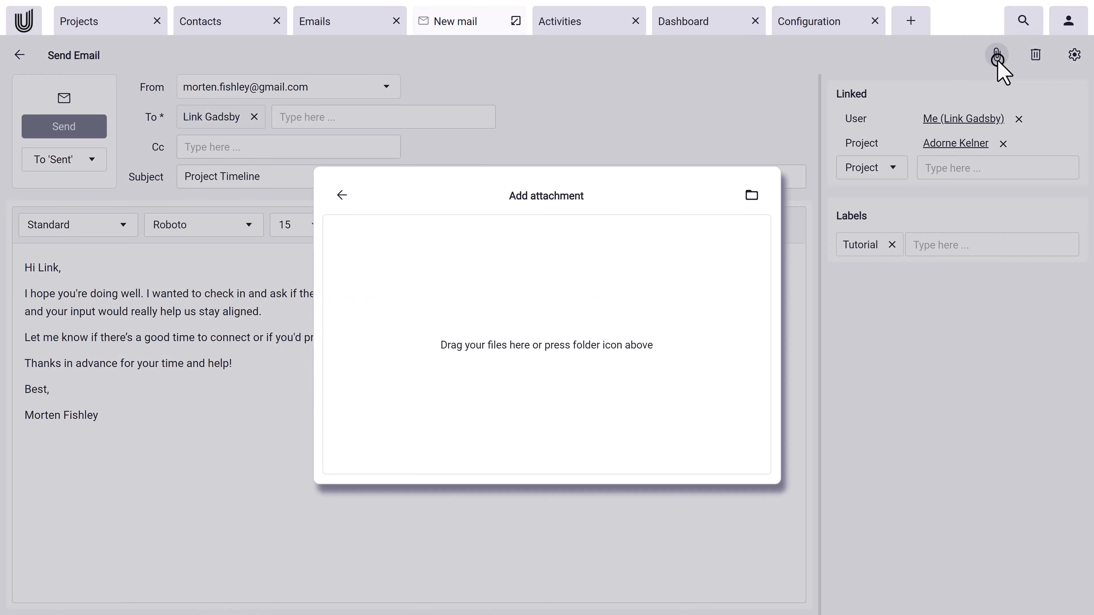
click(742, 196)
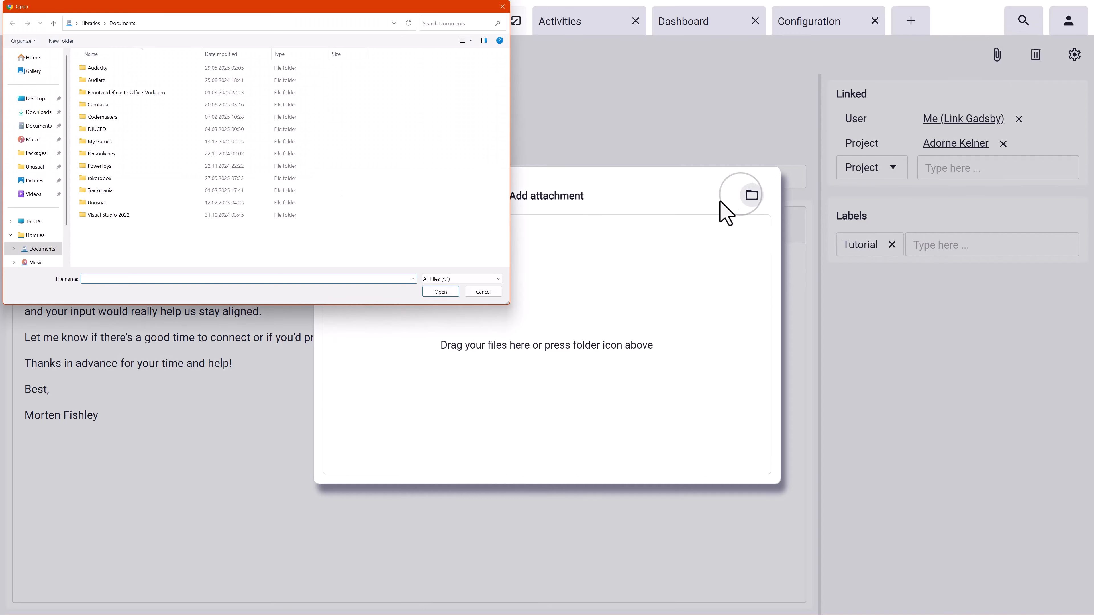
click(24, 99)
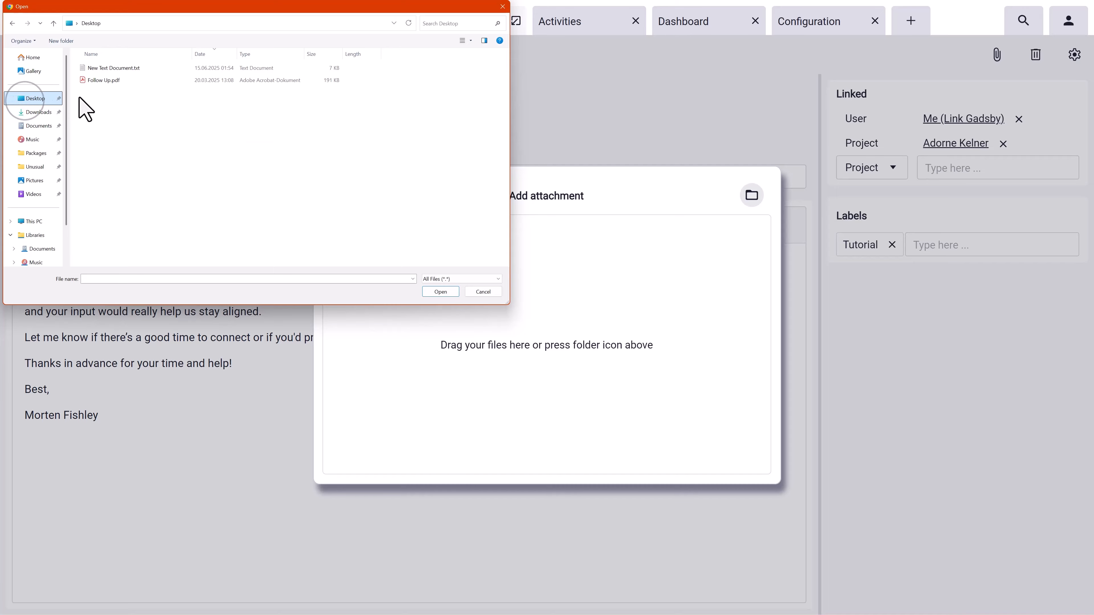
click(156, 81)
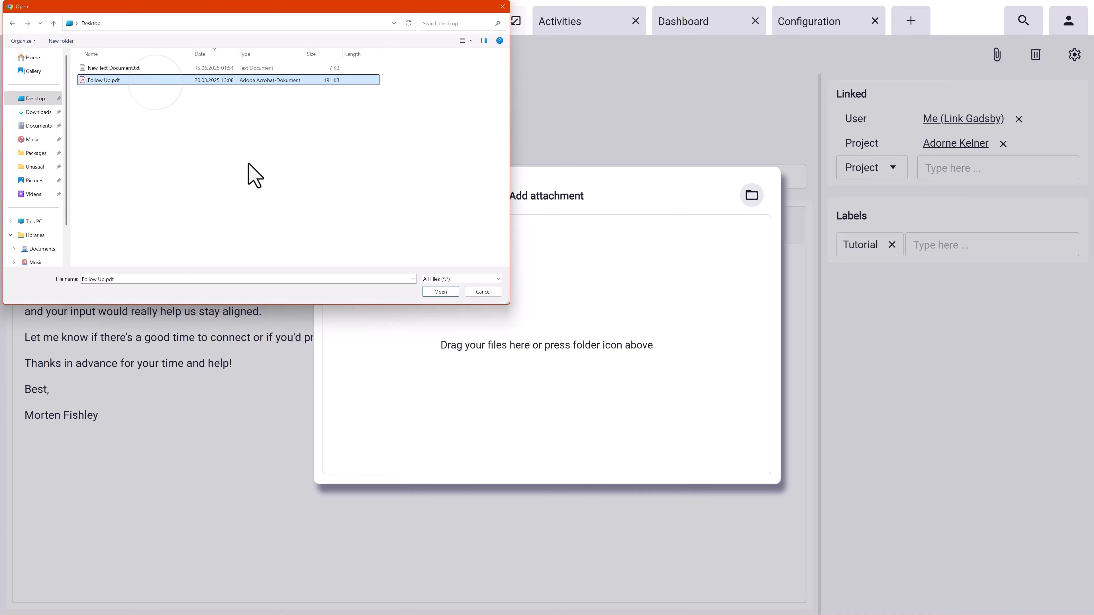
click(439, 292)
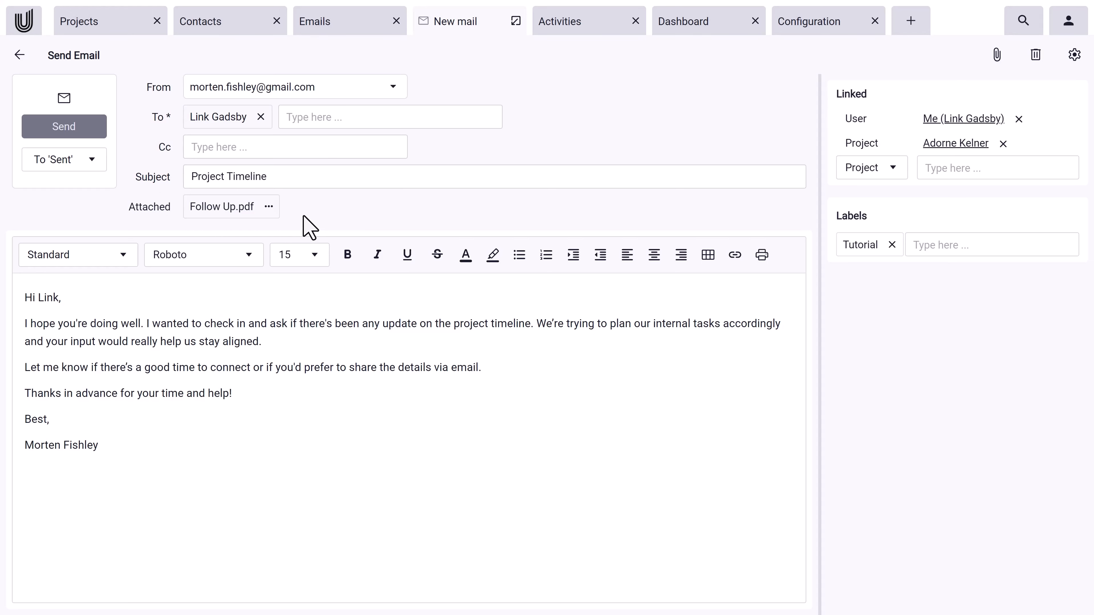
- Send the email with the 'Sent' folder kept as its storage location
click(91, 160)
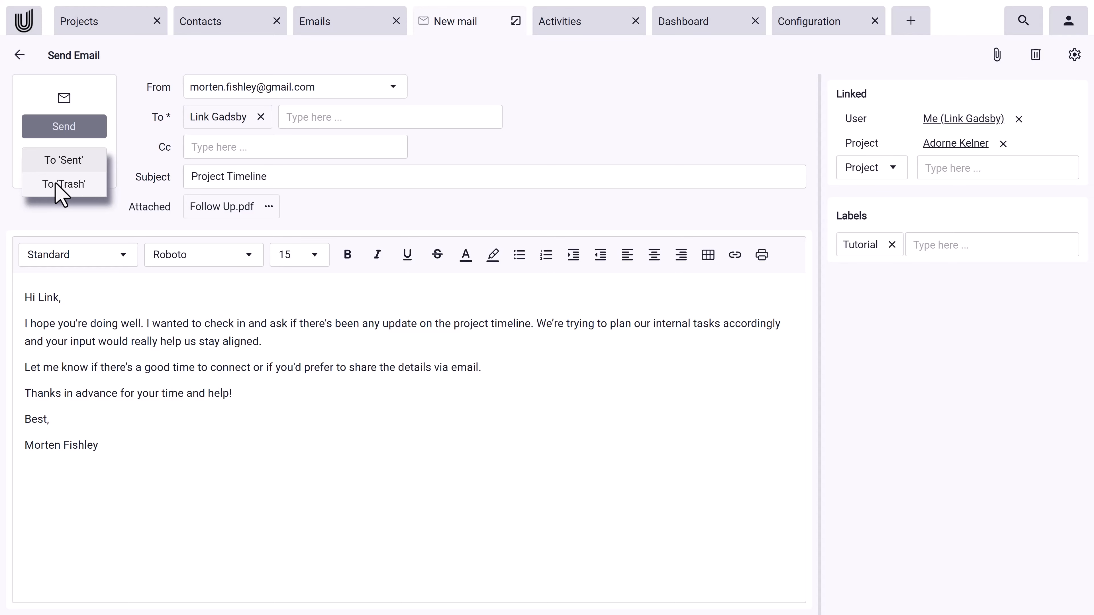
click(88, 161)
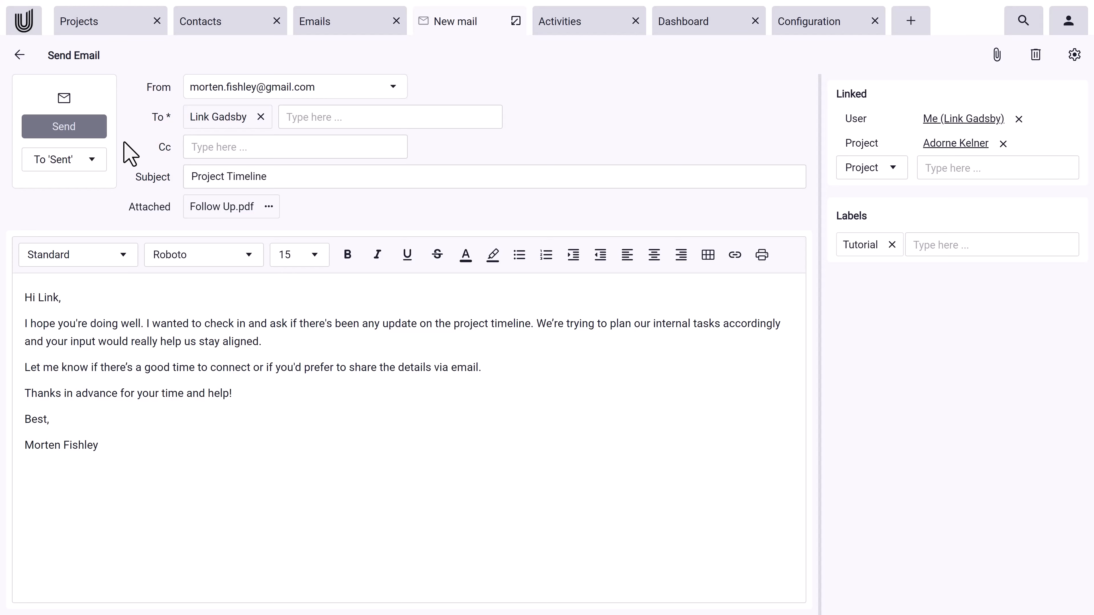
click(86, 129)
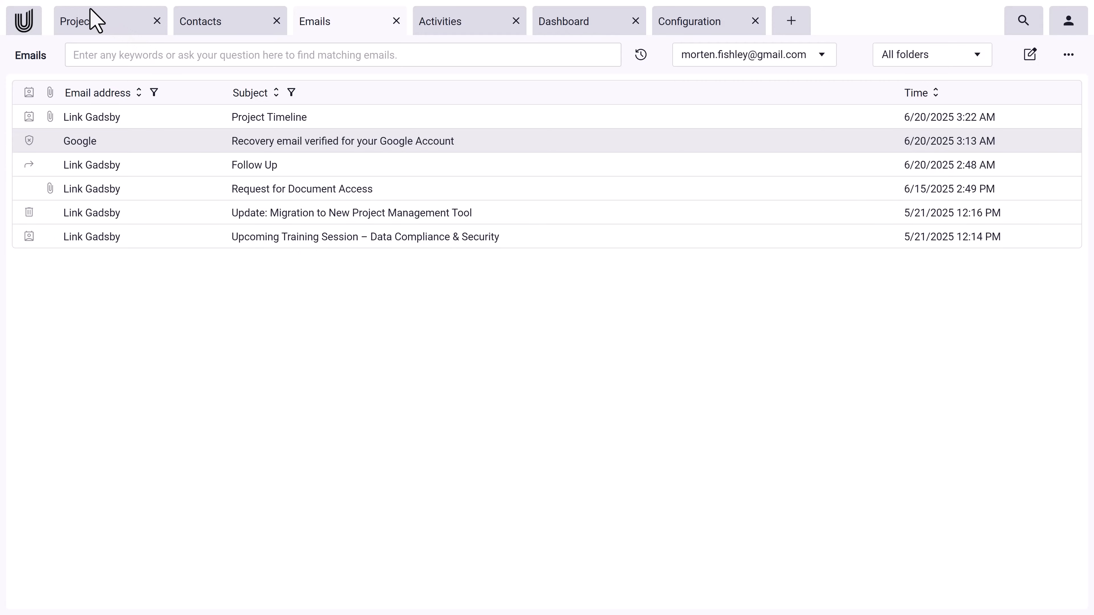
- Search the projects for "ad" and open the linked project's emails to check the sent message
click(119, 19)
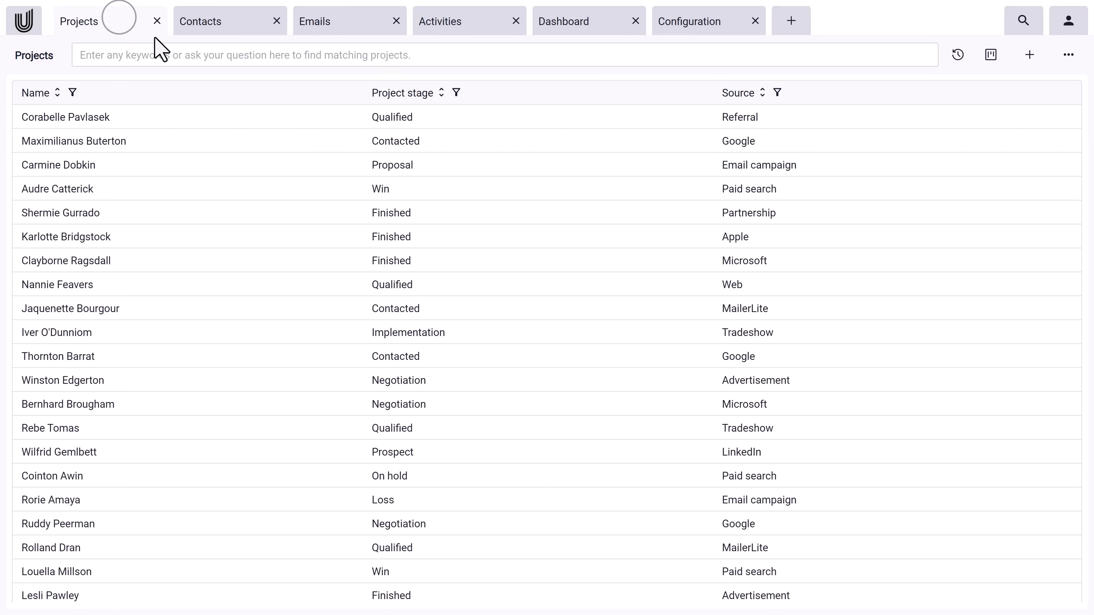
click(155, 52)
text(ad)
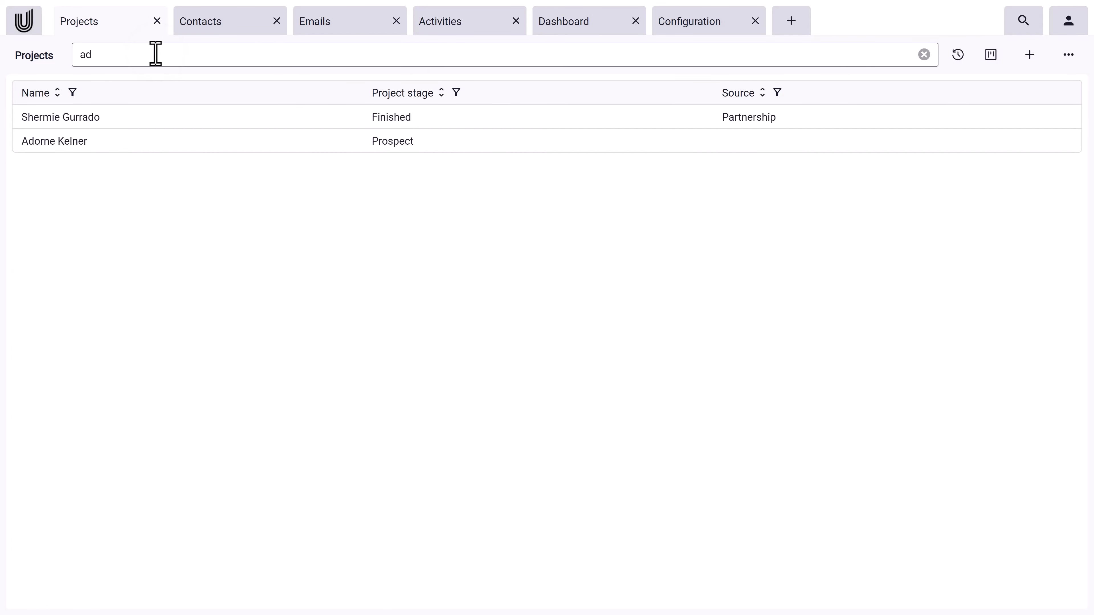
click(183, 143)
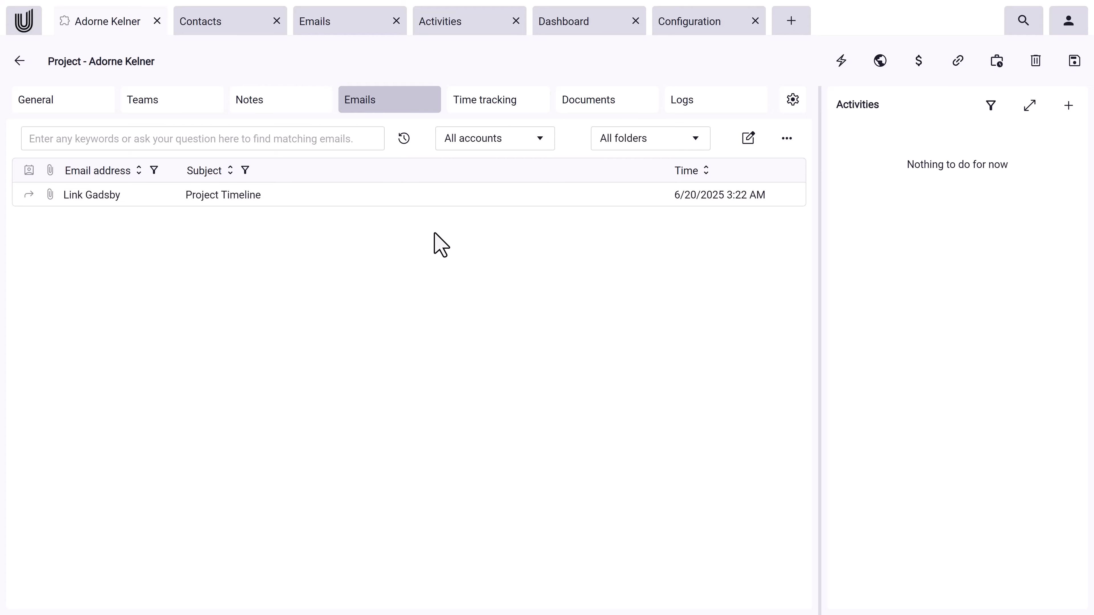
- Open the Documents module in a new tab to check the stored email attachment
click(792, 21)
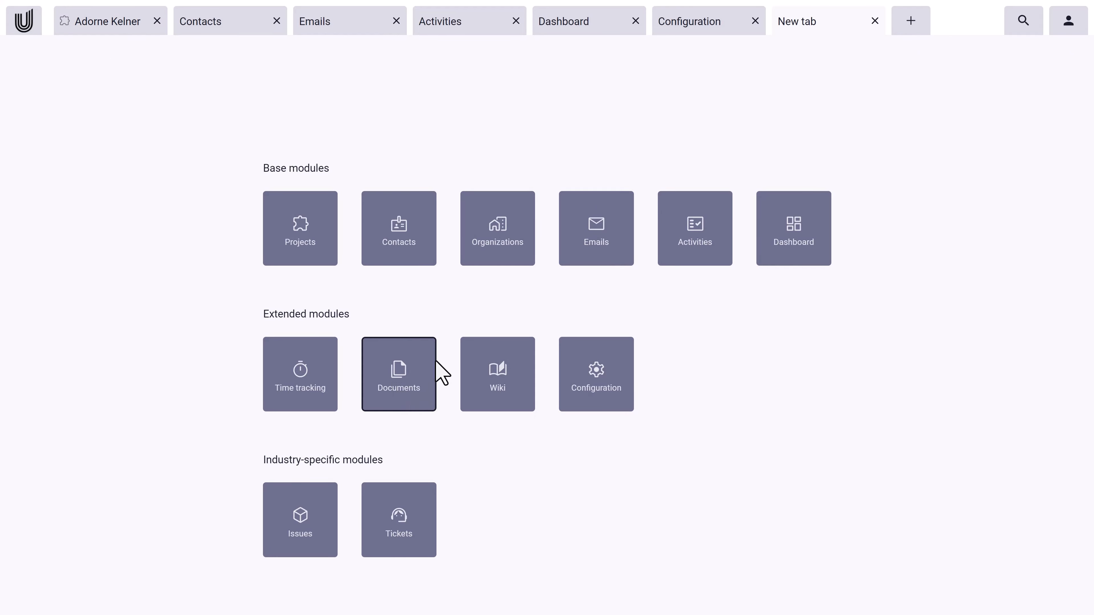
click(397, 384)
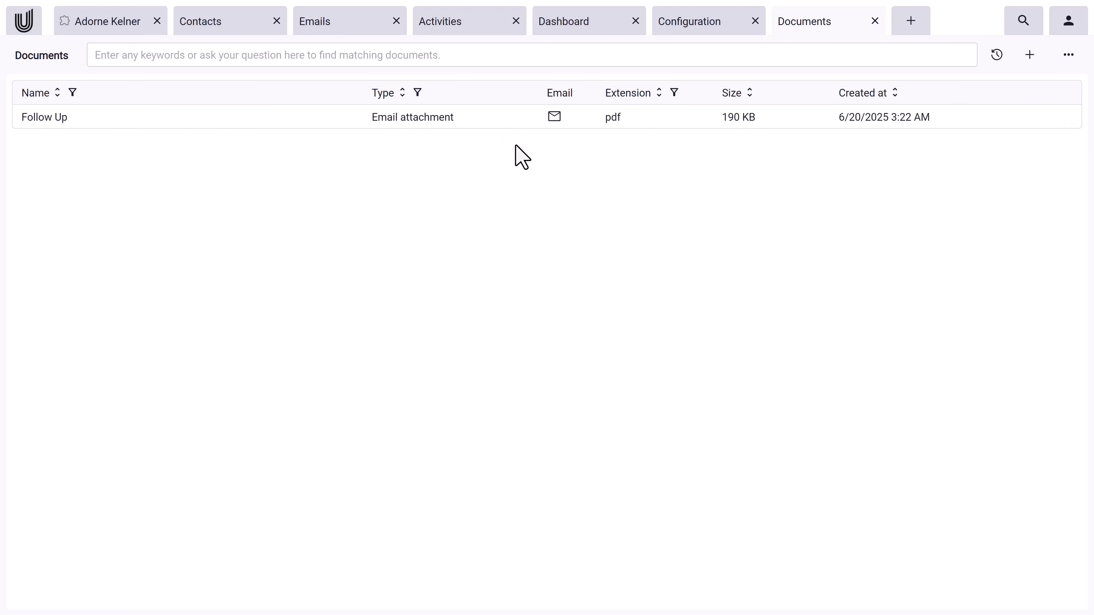
- Return to the email list and filter it by the Sent folder, then by the Inbox
click(356, 26)
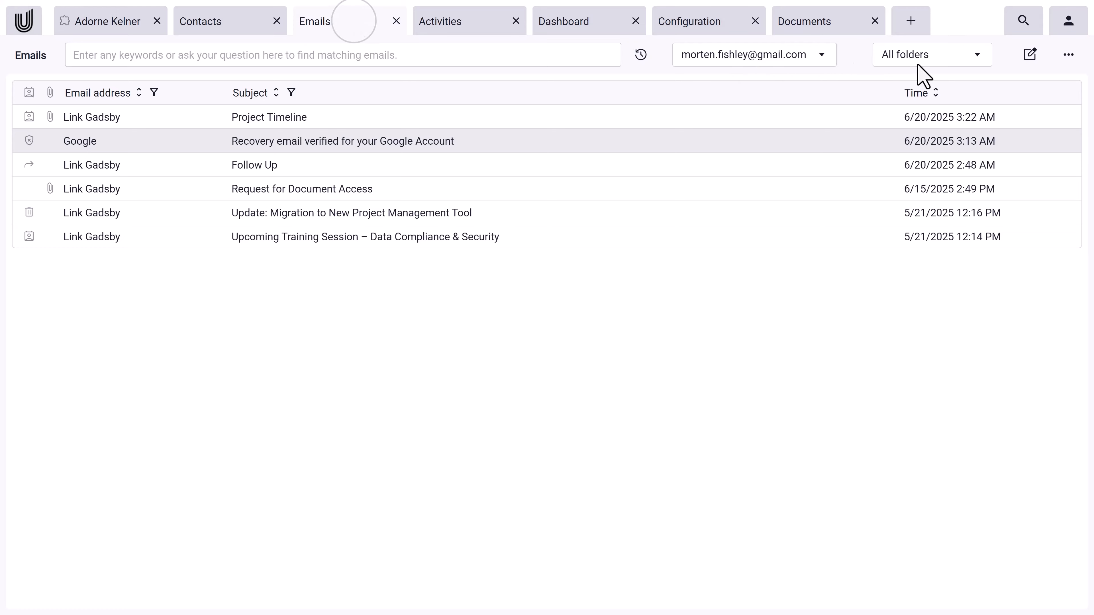
click(937, 58)
click(934, 65)
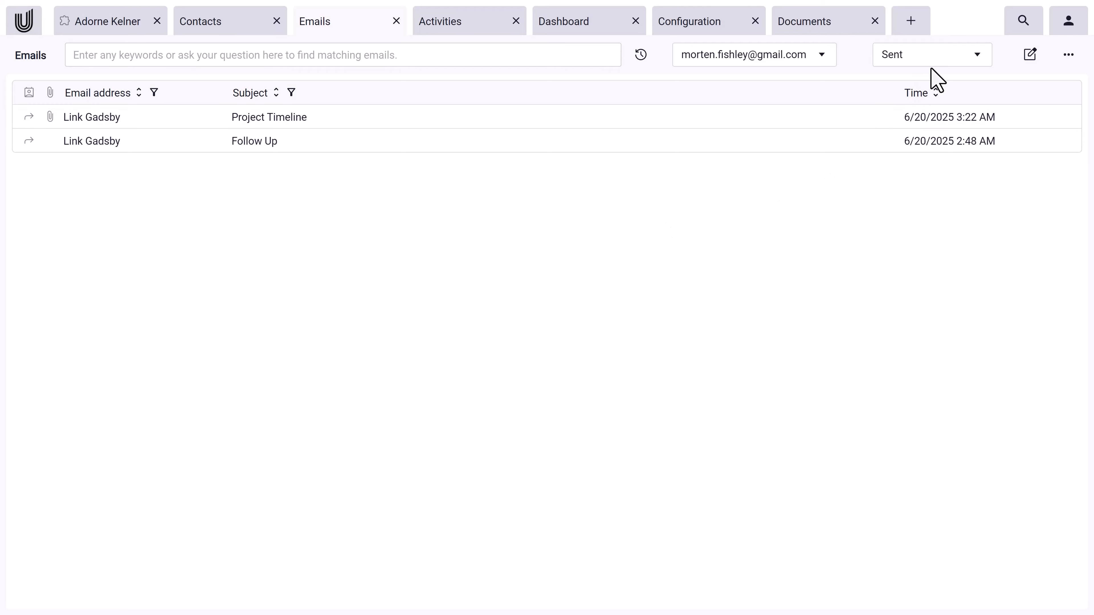
click(944, 55)
click(948, 14)
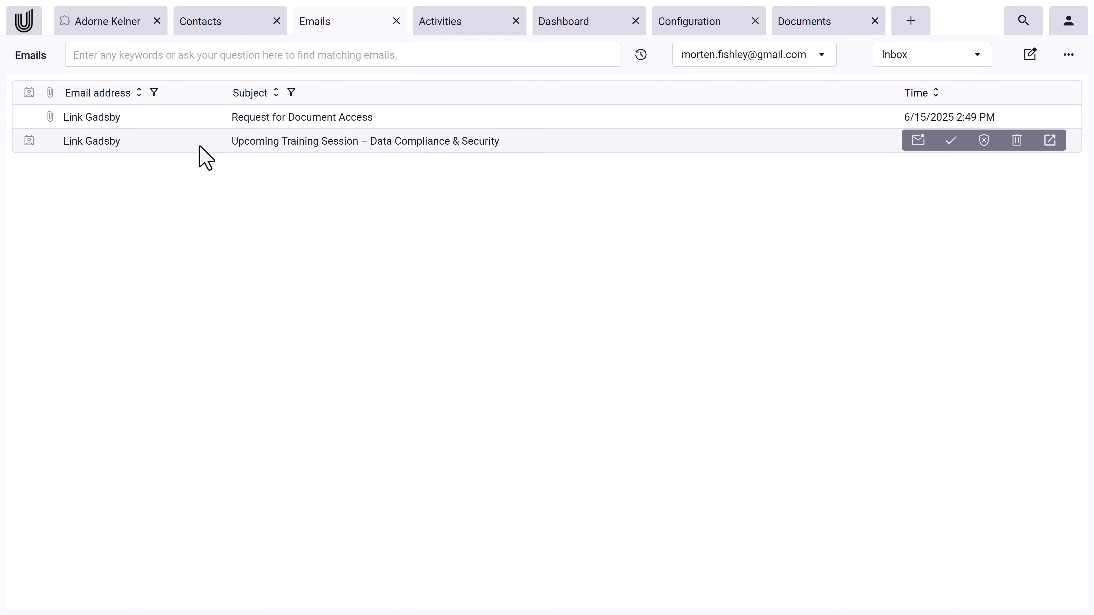
- Create an activity from the "Upcoming Training Session – Data Compliance & Security" email and prefix its subject with "ToDo:"
click(545, 150)
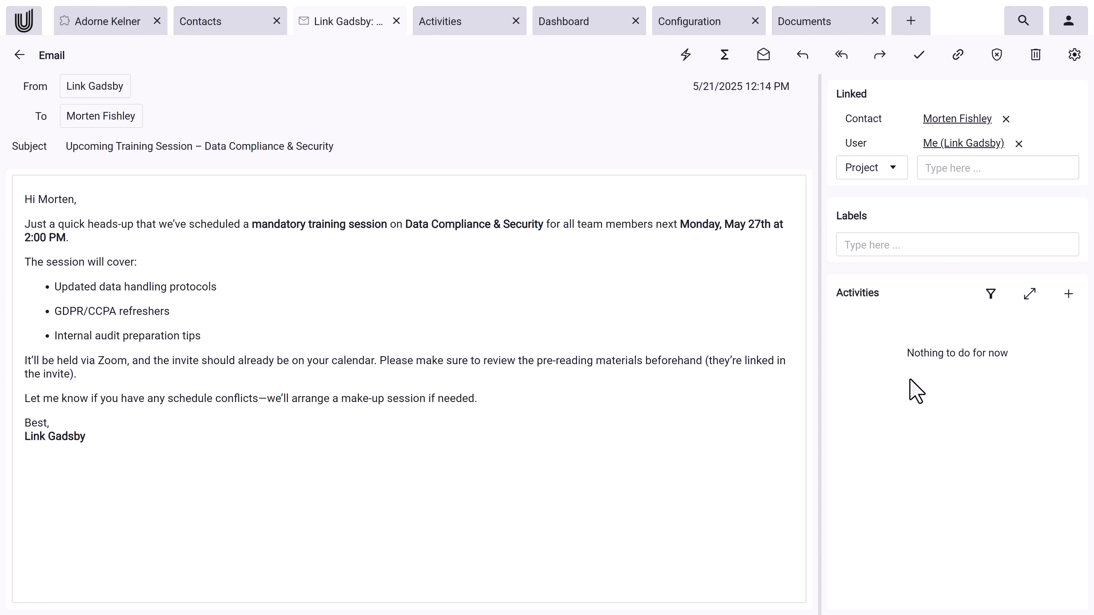
click(1068, 294)
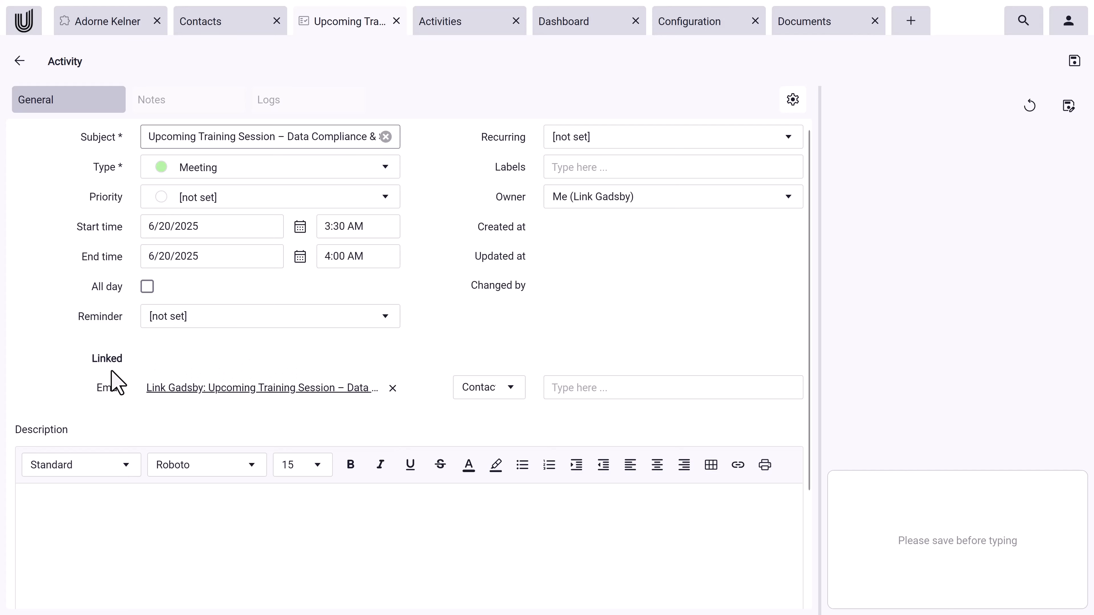
click(148, 133)
text(ToDo:)
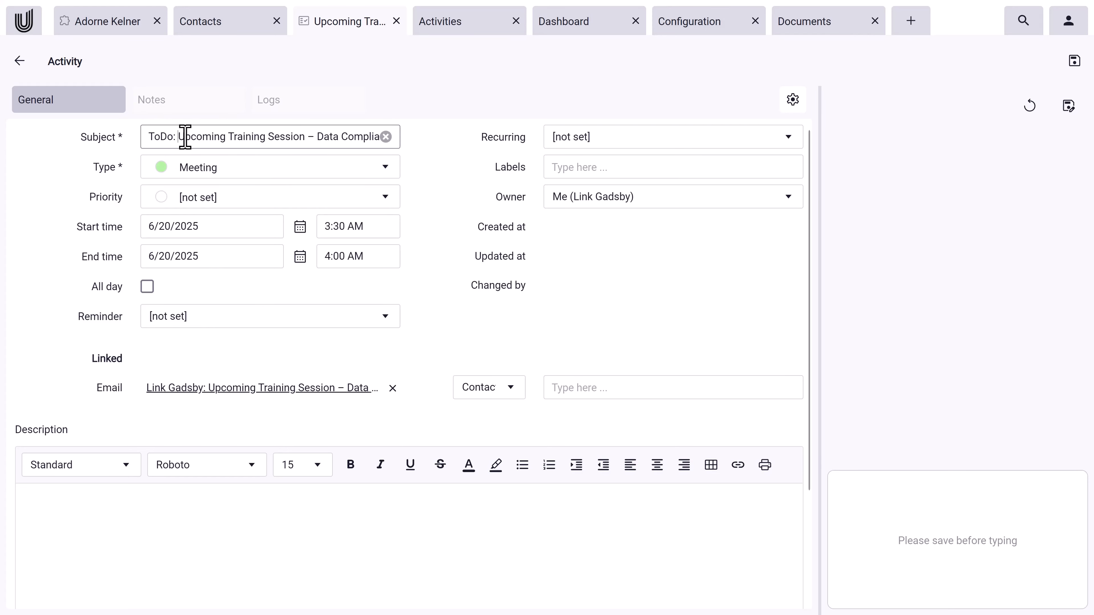
- Set the activity's type to Video call and its start date to 6/23/2025, save it, and return to the email
click(222, 171)
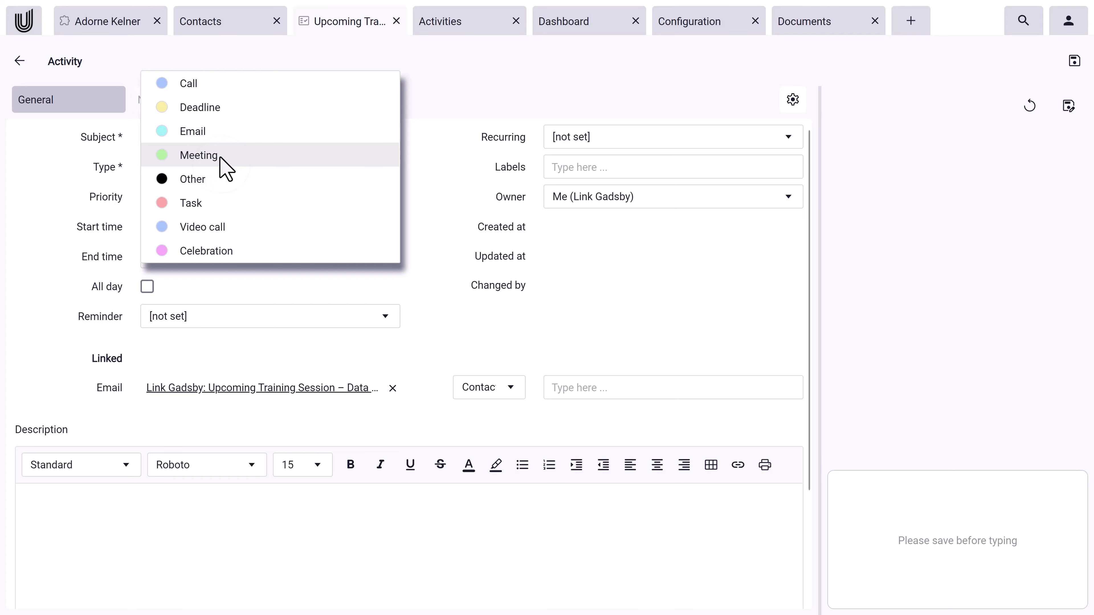
click(214, 227)
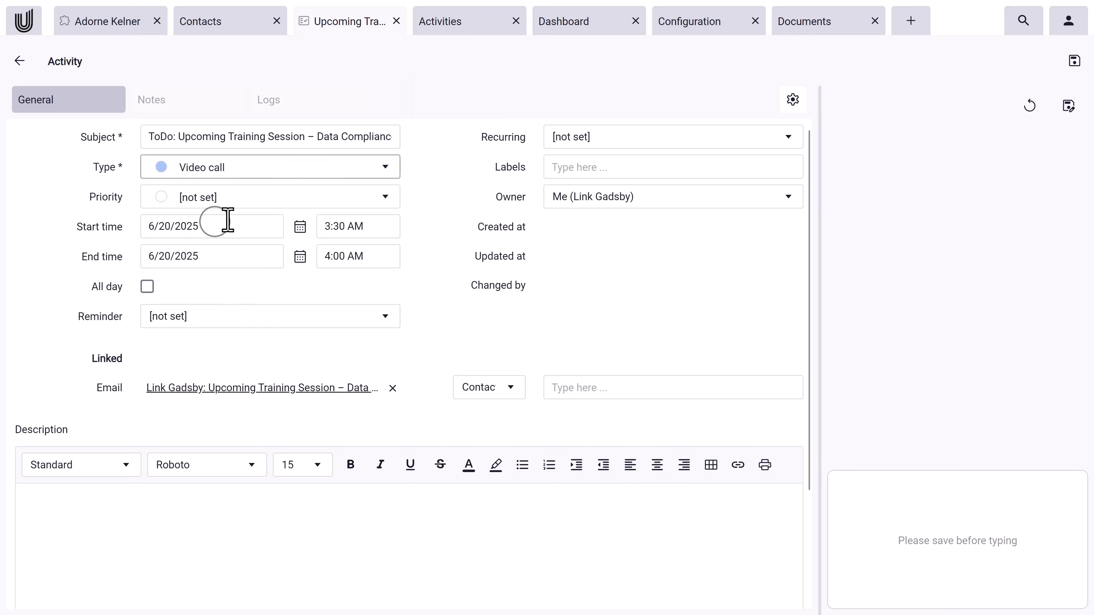
click(300, 227)
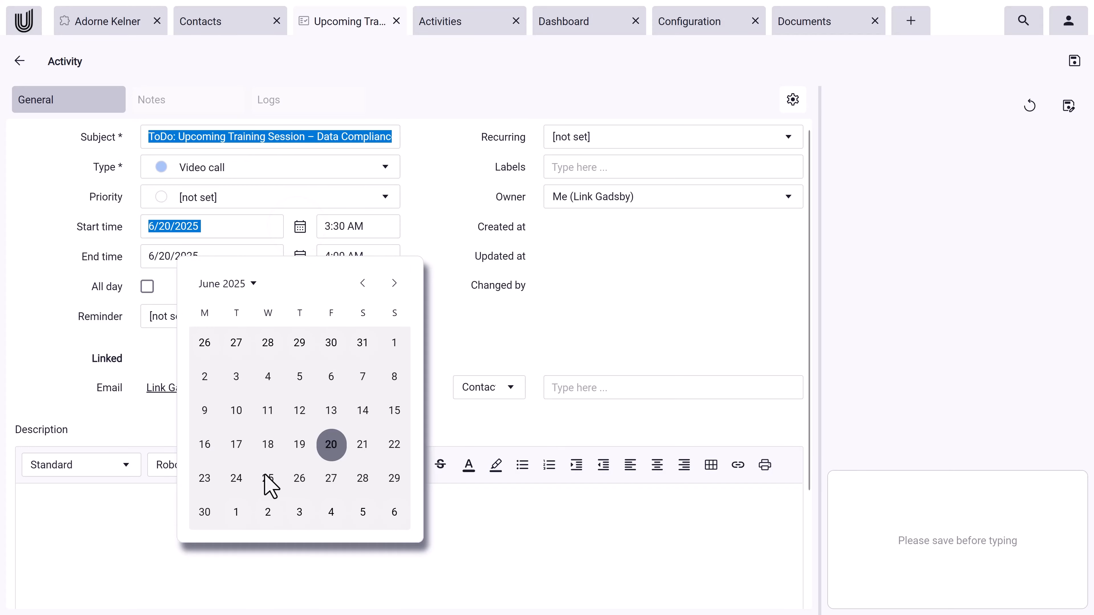
click(204, 479)
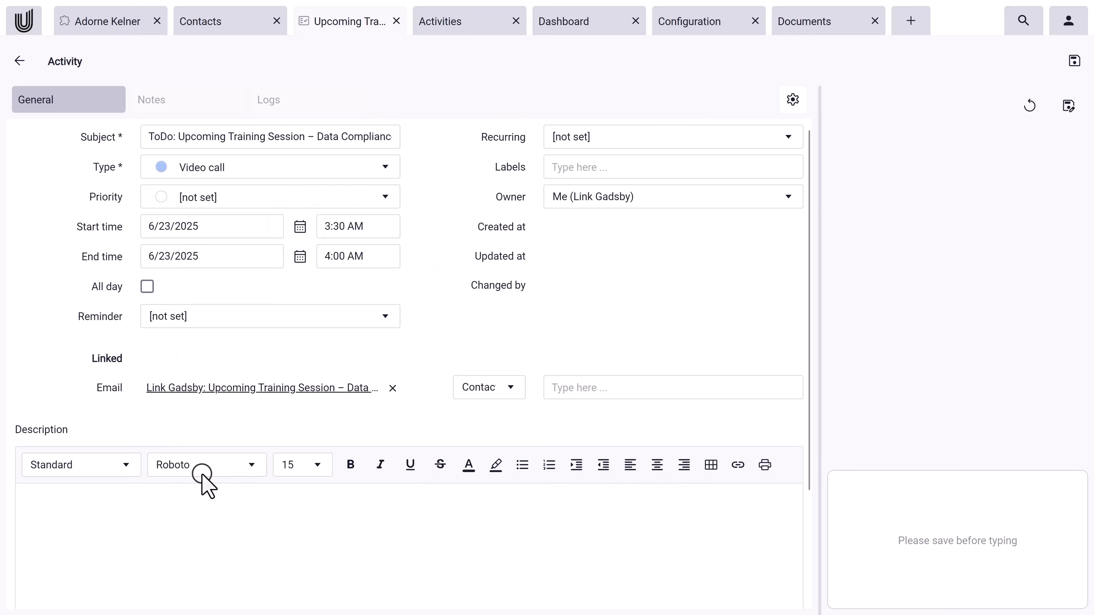
click(1070, 65)
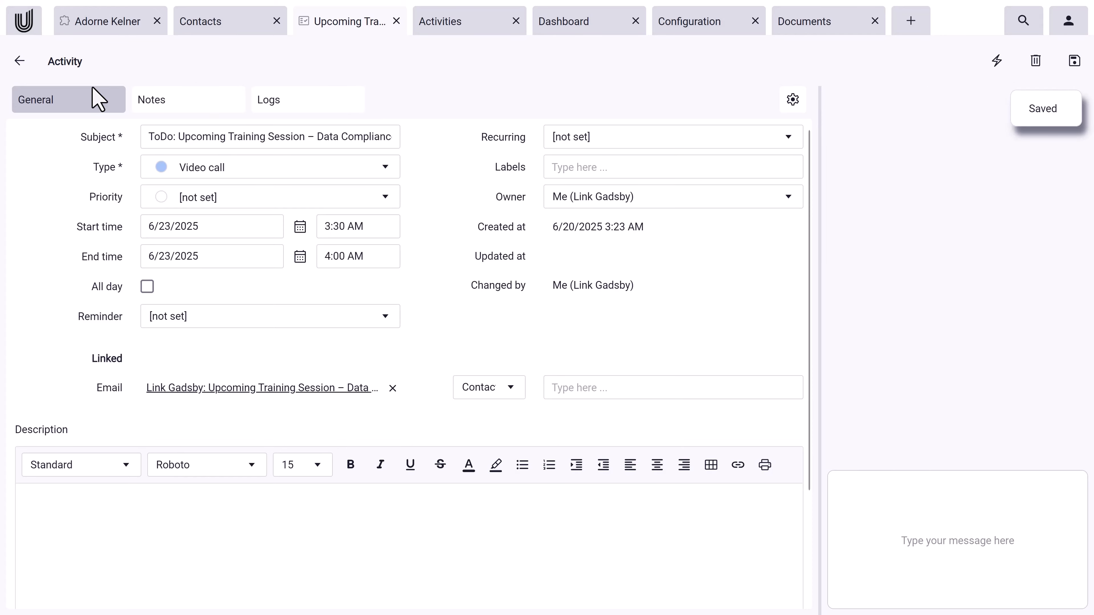
click(19, 60)
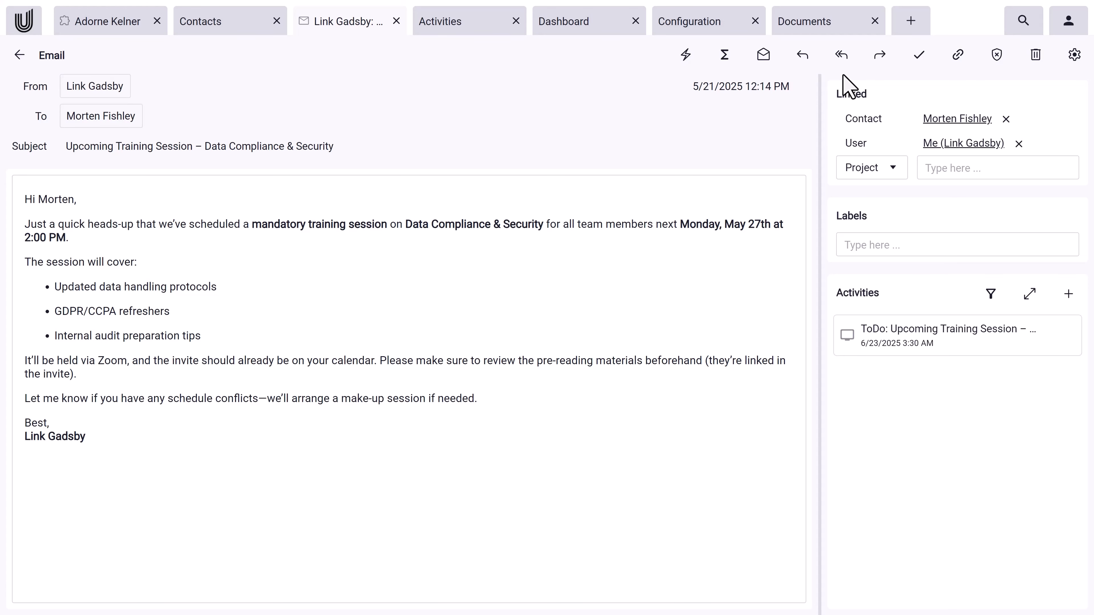
- Reply to the training session email with a greeting to the sender and the line "thanks for letting me know."
click(802, 55)
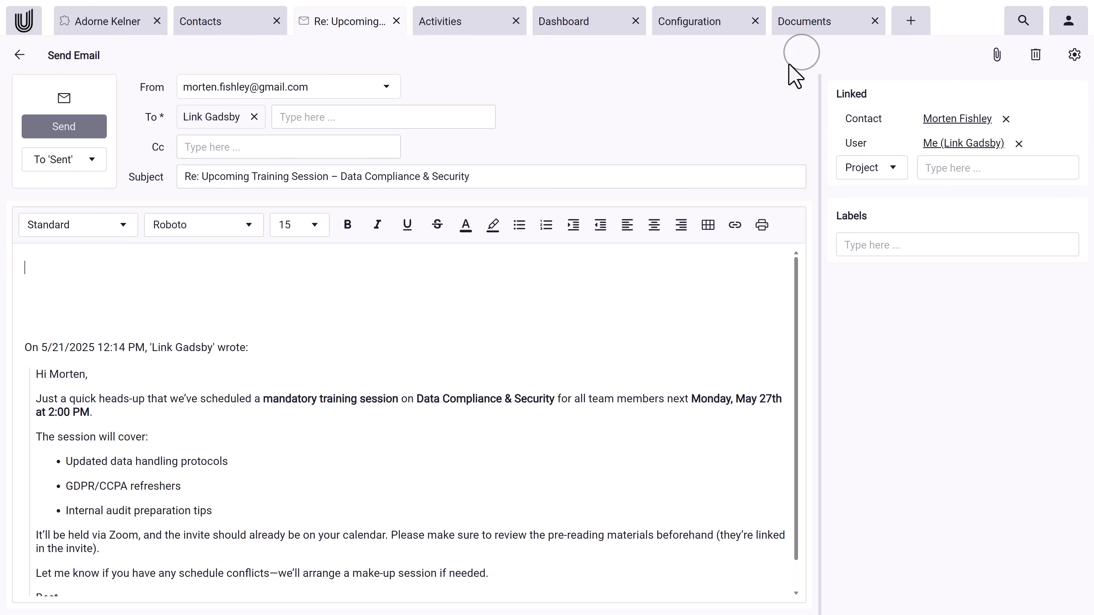
click(152, 264)
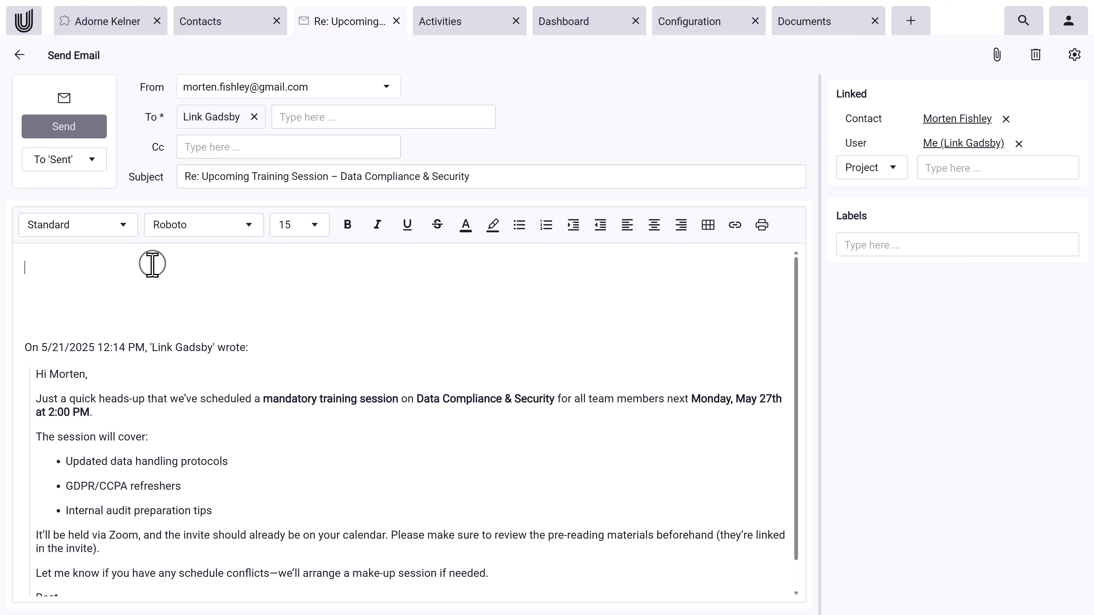
text(Hi Link,)
key(Return)
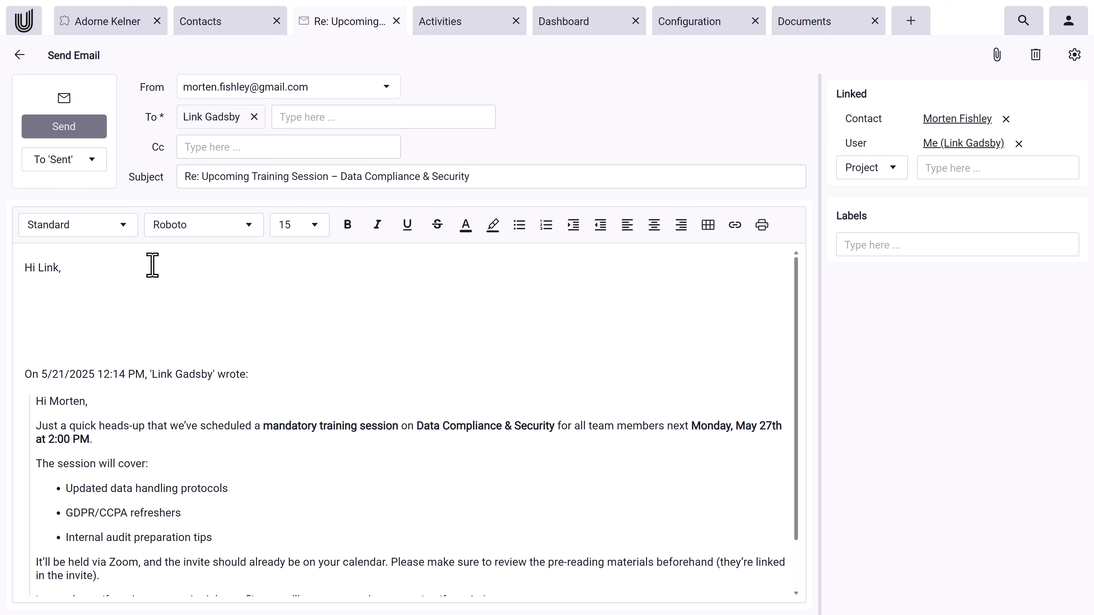
text(thanks for letting me now)
key(BackSpace)
key(BackSpace)
key(BackSpace)
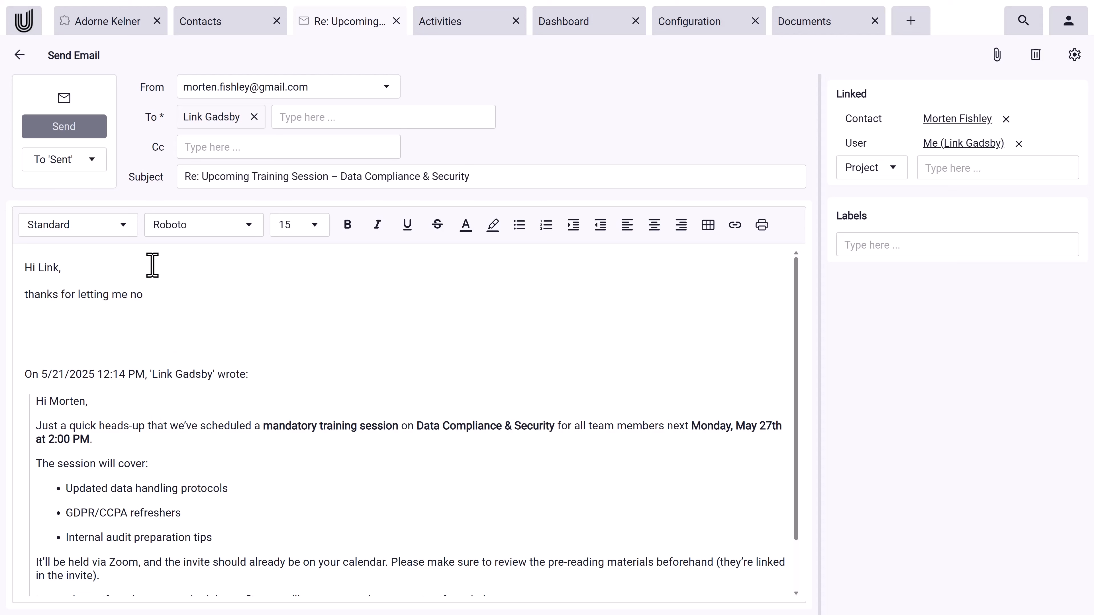
text(know.)
key(Return)
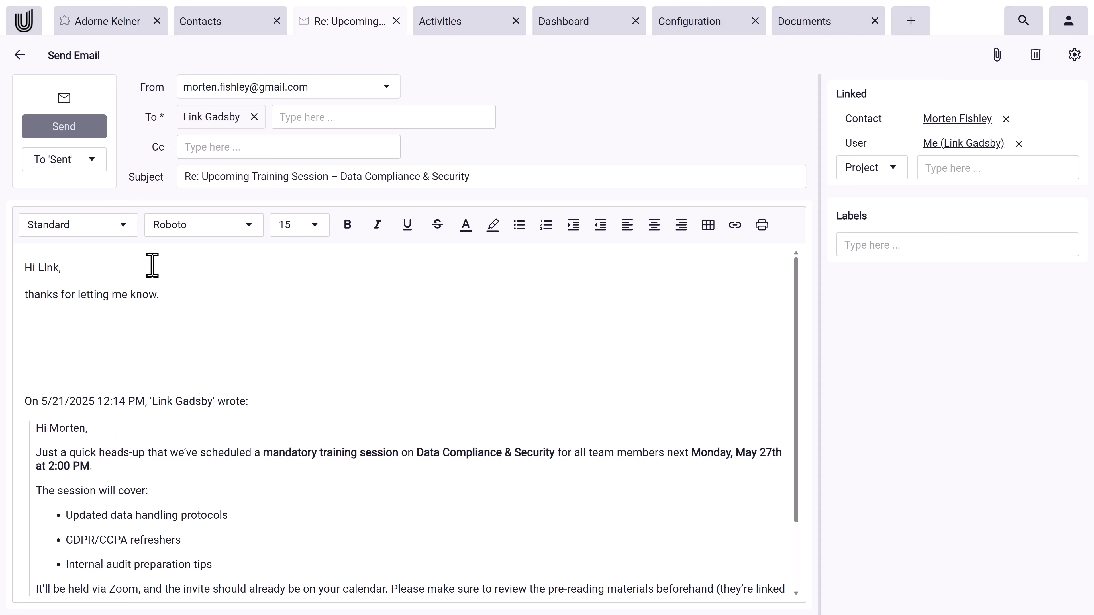
key(BackSpace)
- Insert the comment "The time is fine." below the quoted paragraph on the session date and close the reply, keeping it as a draft
click(175, 443)
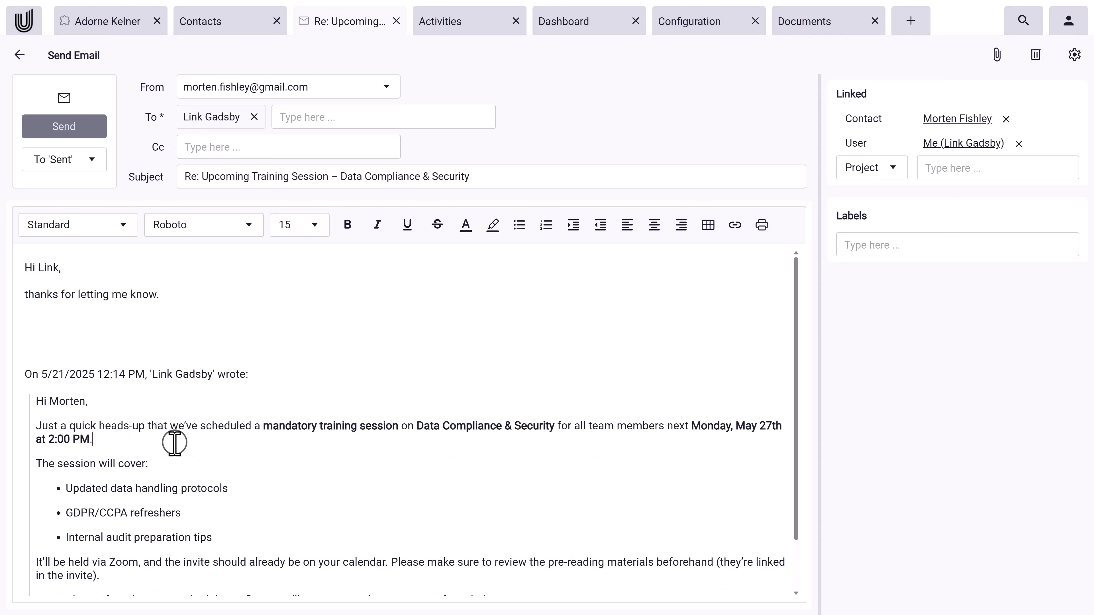
key(Return)
text(The time is)
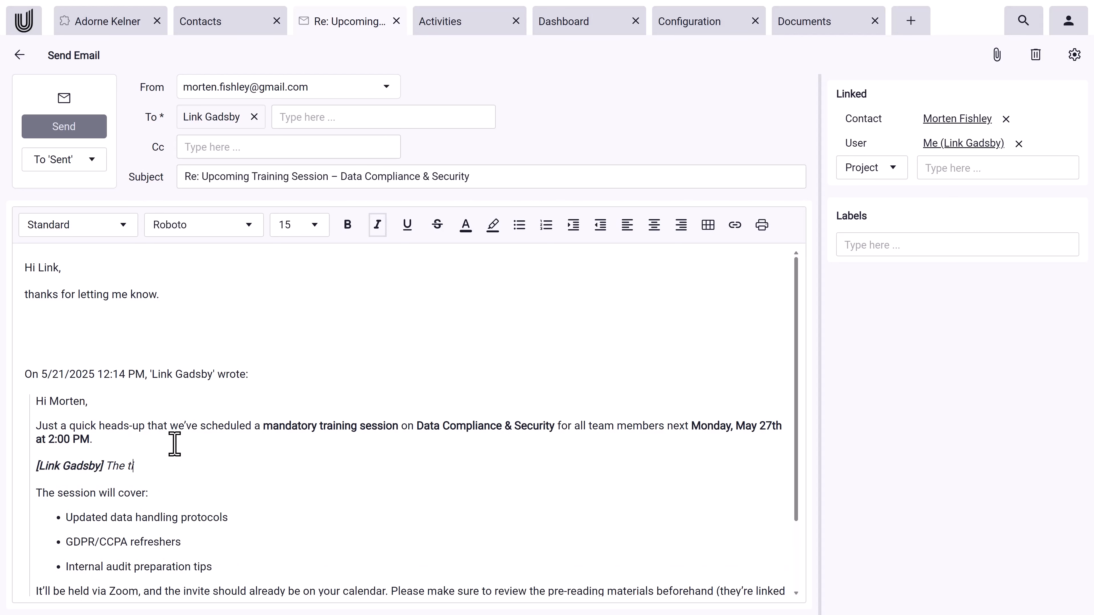
text( fine.)
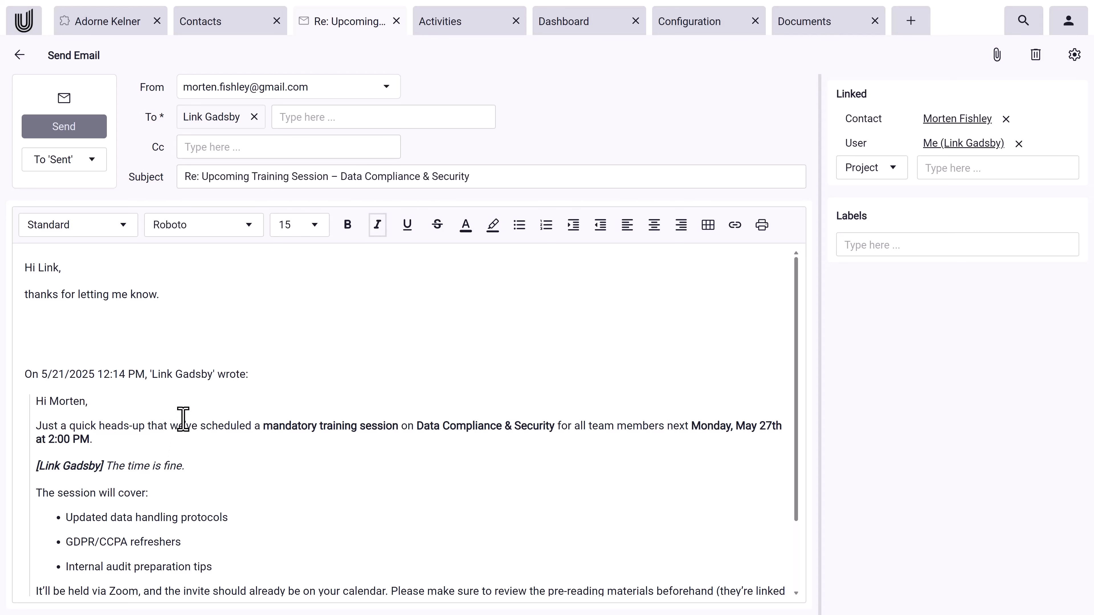
click(19, 55)
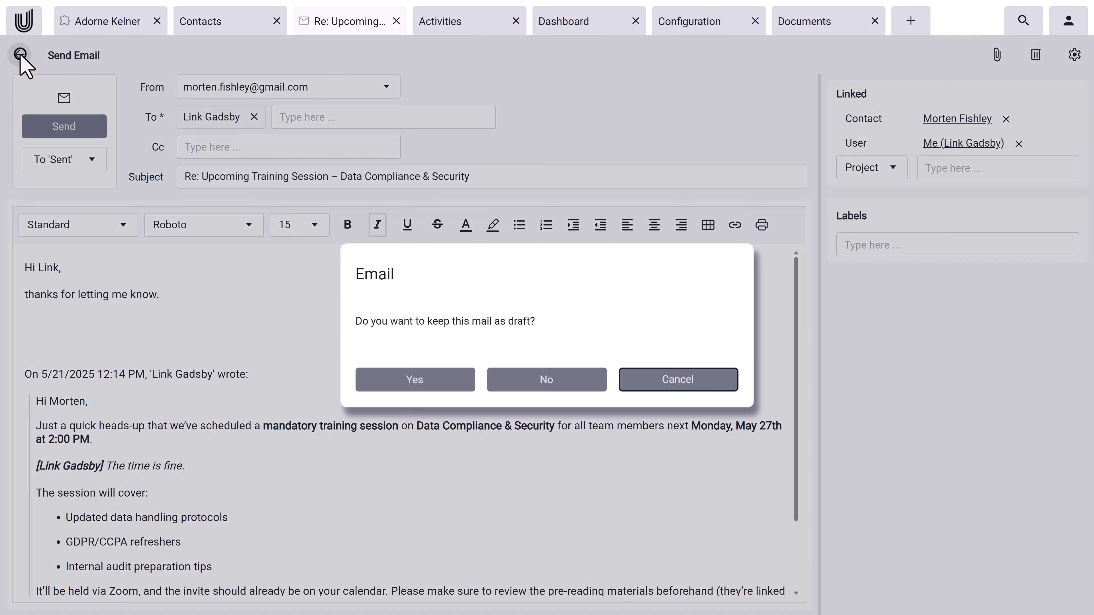
click(439, 376)
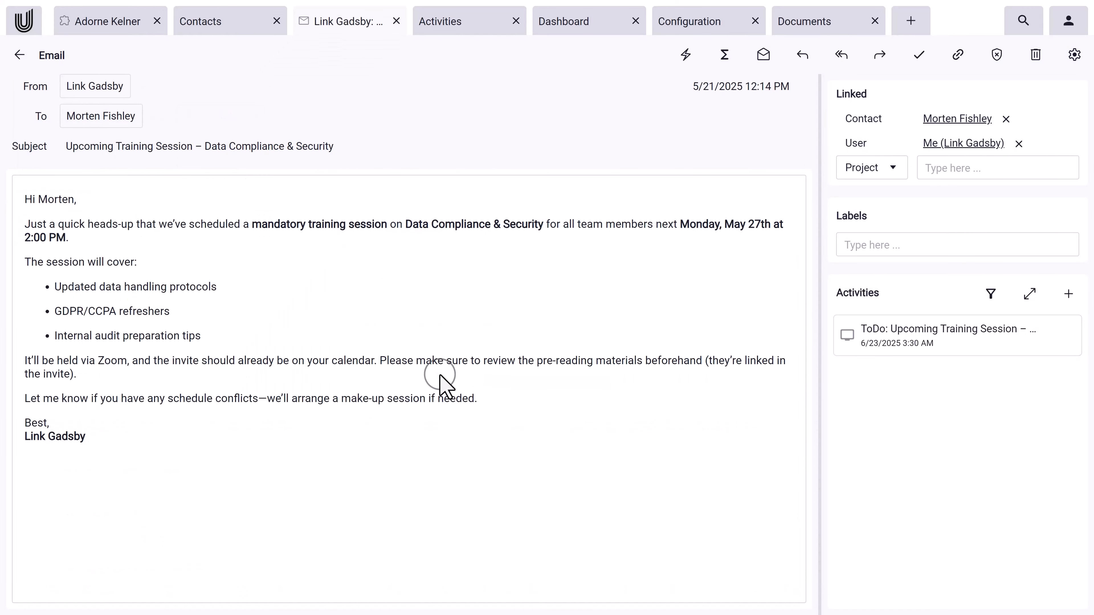
- Return to the email list, reopen the draft reply "Re: Upcoming Training Session – Data Compliance & Security" and send it
click(17, 56)
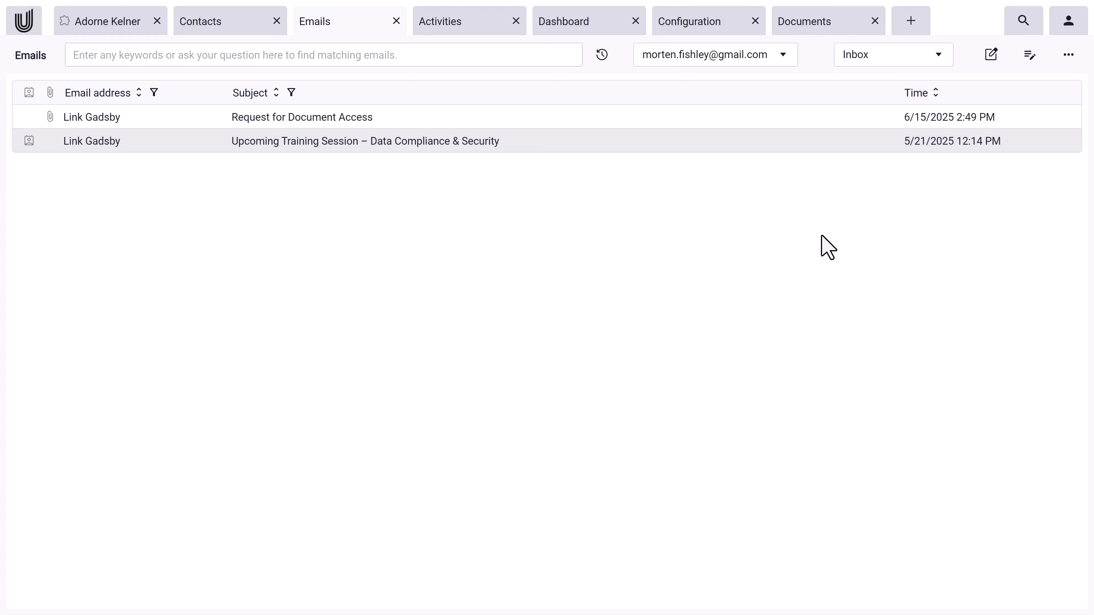
click(1031, 57)
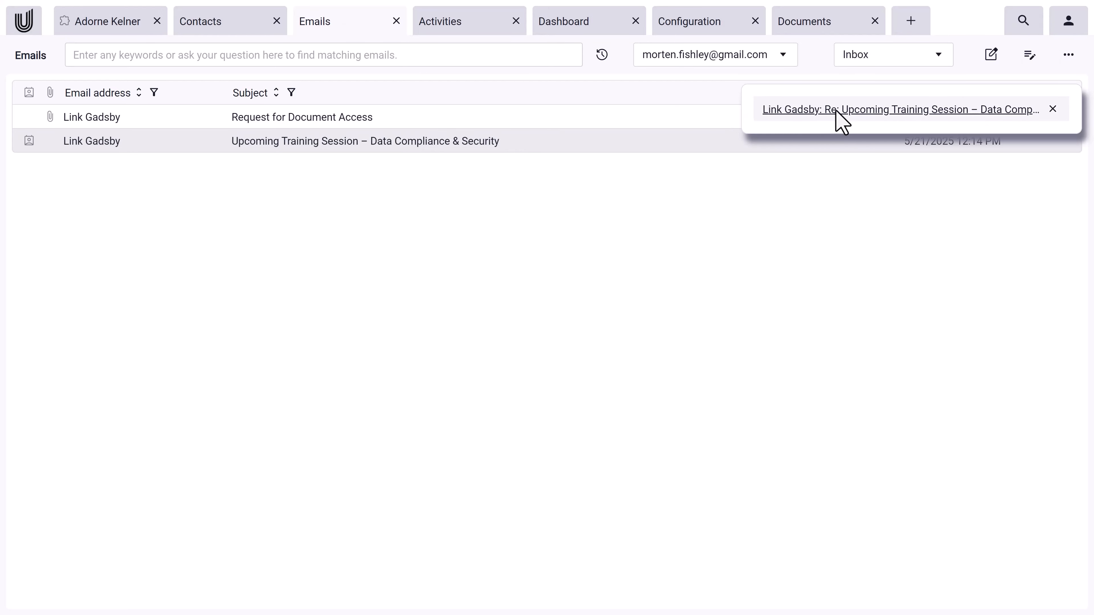
click(986, 116)
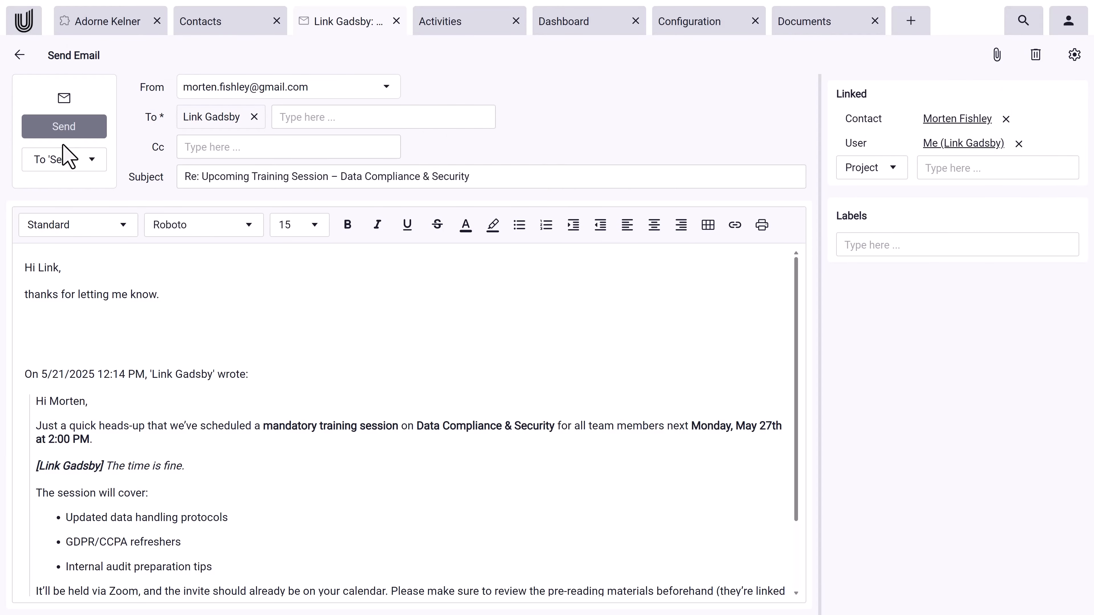
click(69, 134)
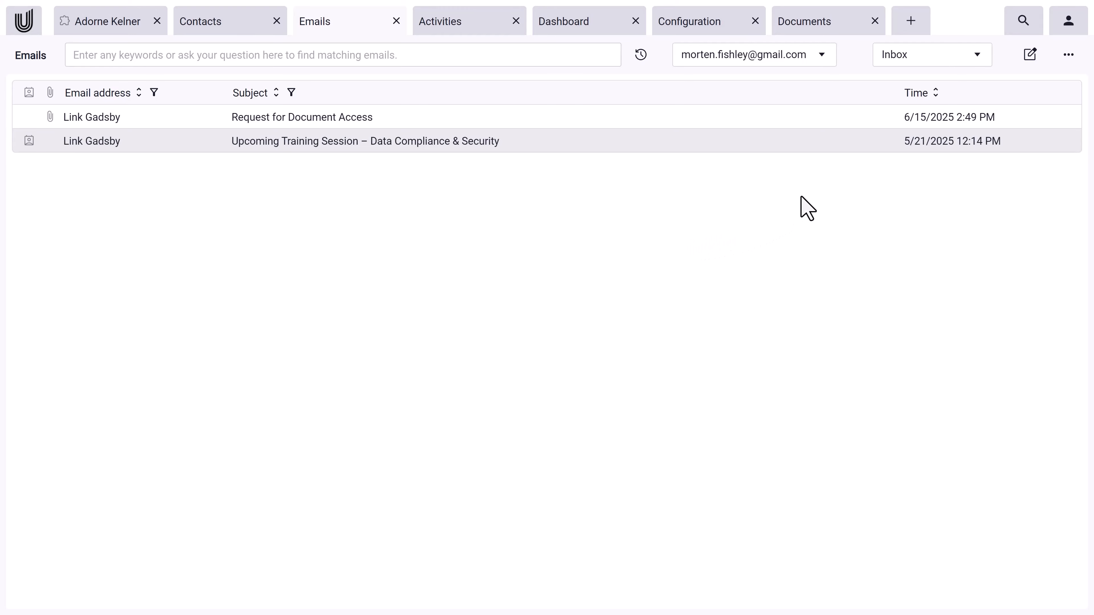
- Mark the "Upcoming Training Session – Data Compliance & Security" email as done directly from the inbox list
mouse_move(915, 149)
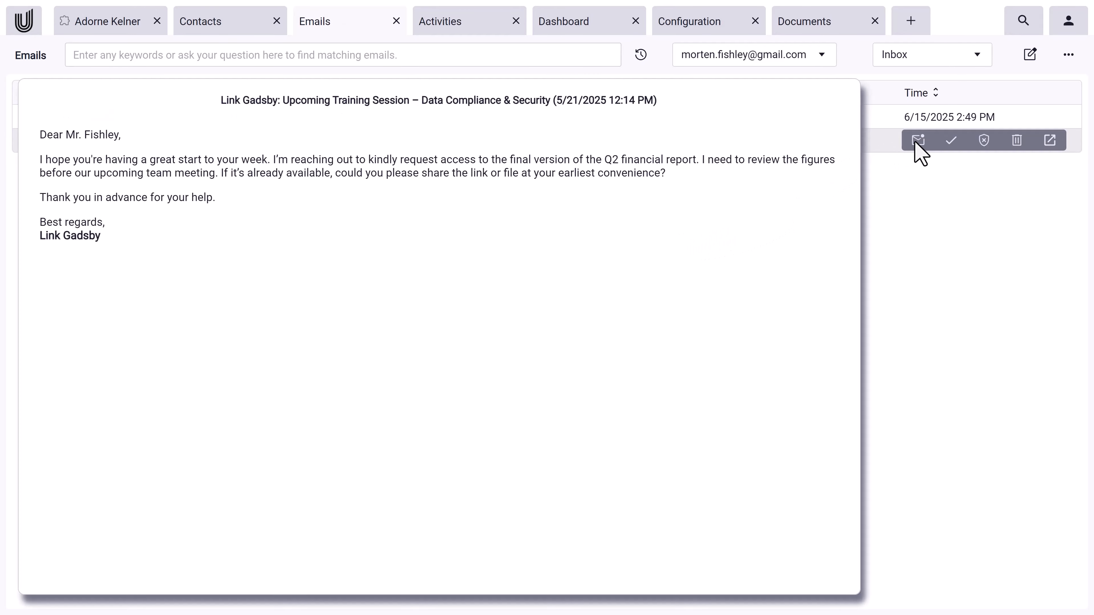
click(952, 141)
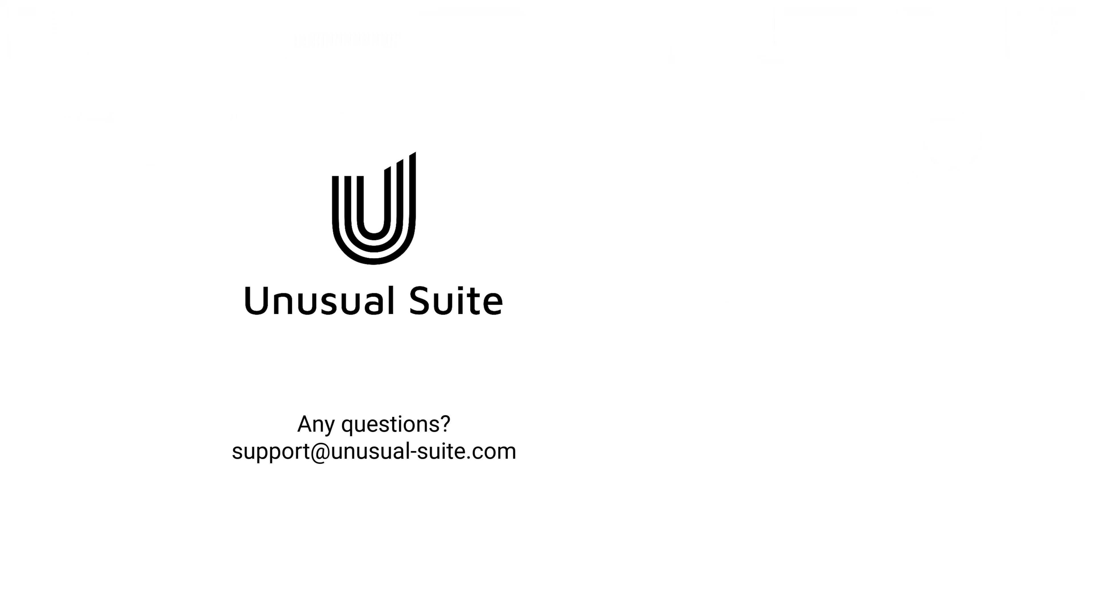